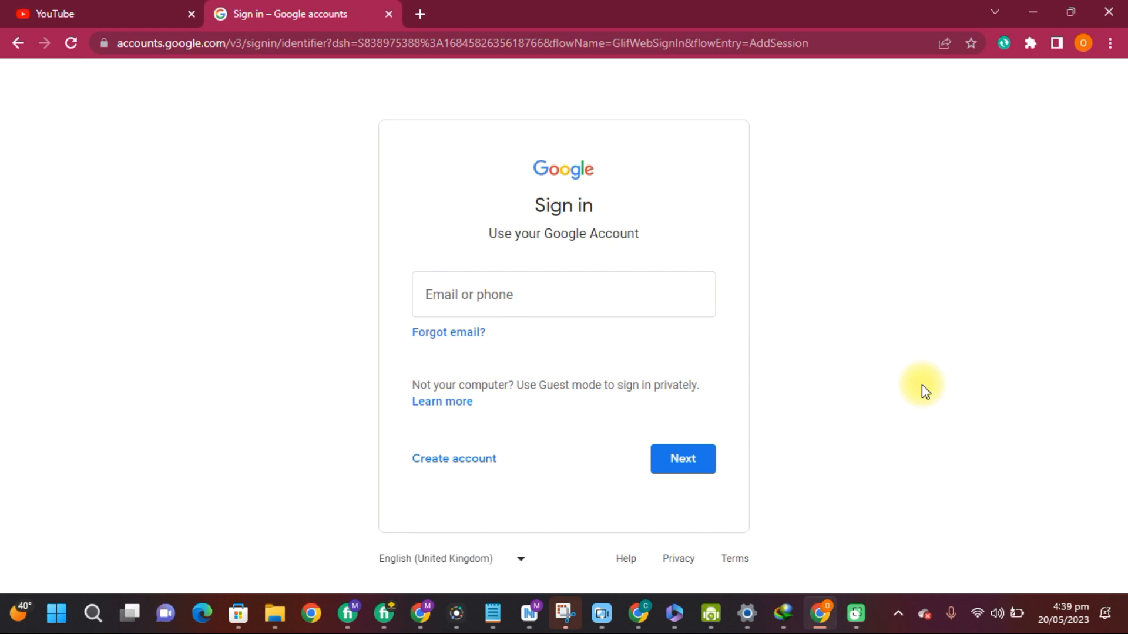
Start creating a new Google account for personal use from the sign-in page
left_click(597, 288)
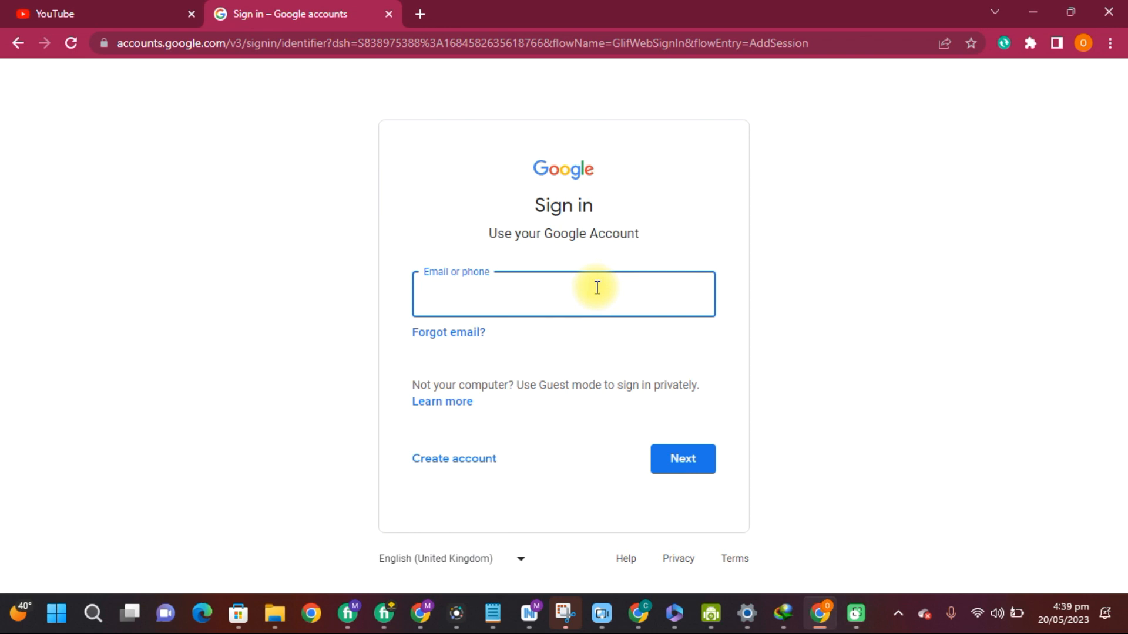
left_click(458, 464)
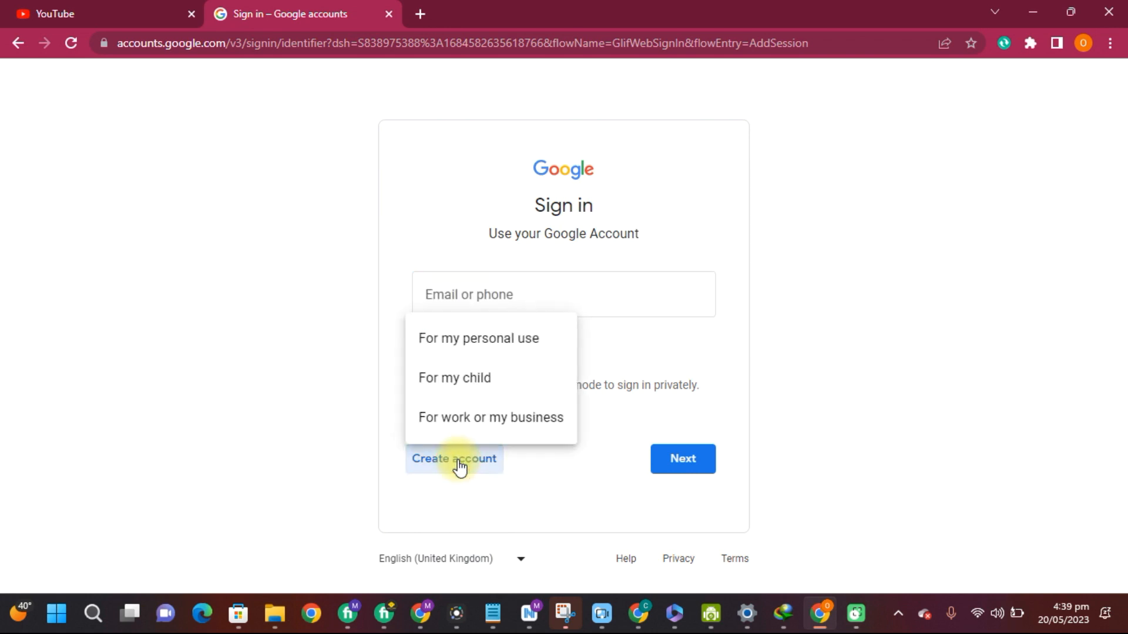
left_click(515, 341)
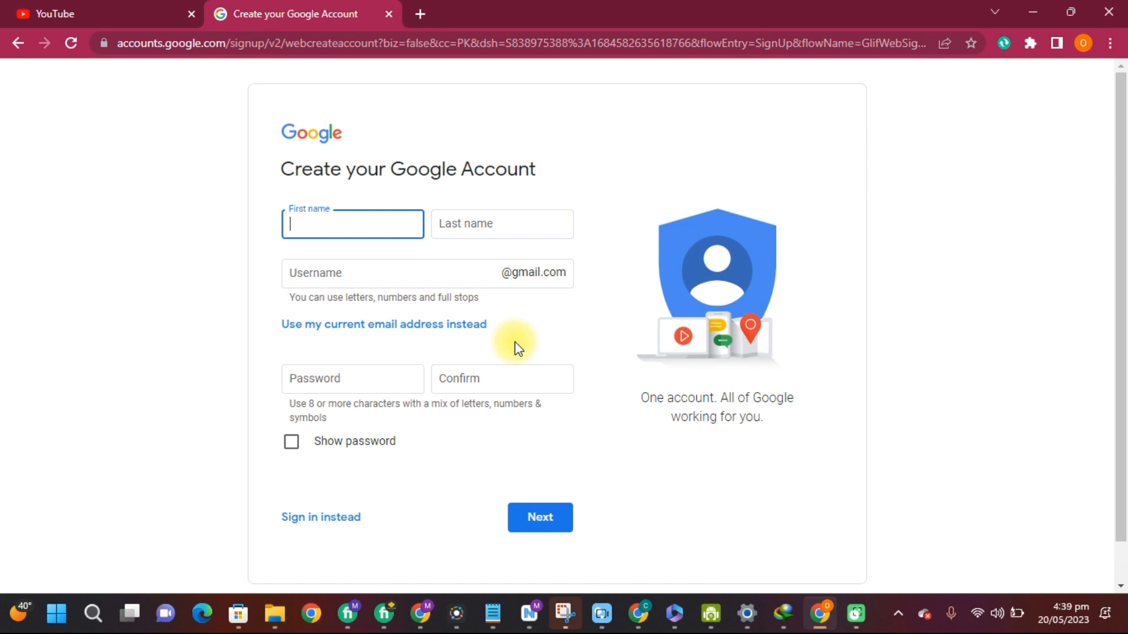
Switch to YouTube and start creating a channel for the signed-in account
left_click(131, 7)
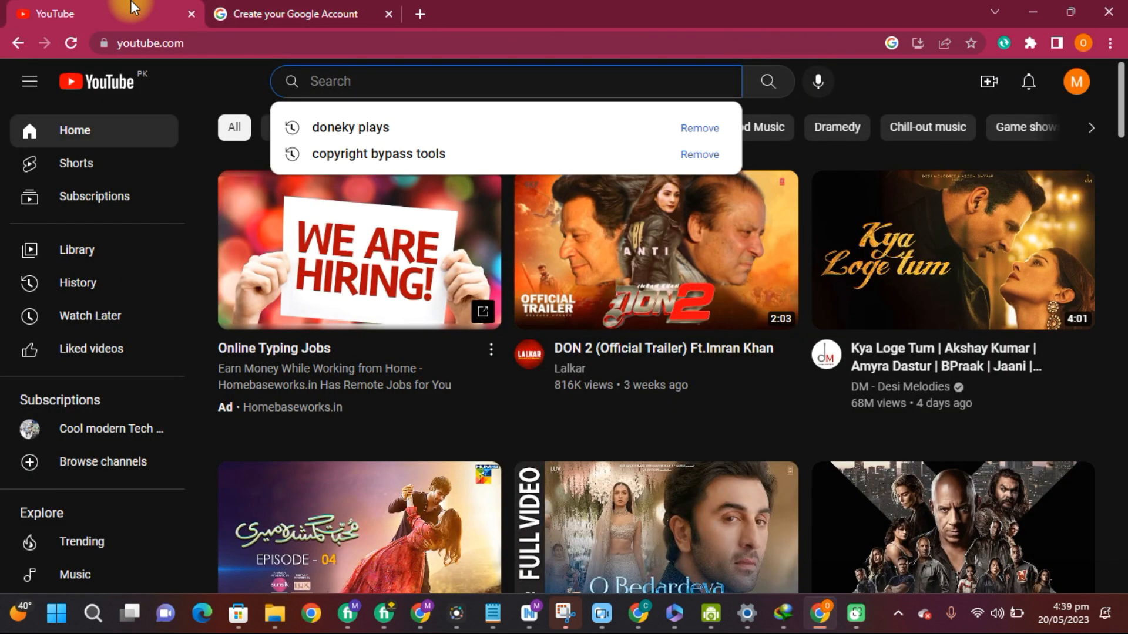
left_click(933, 99)
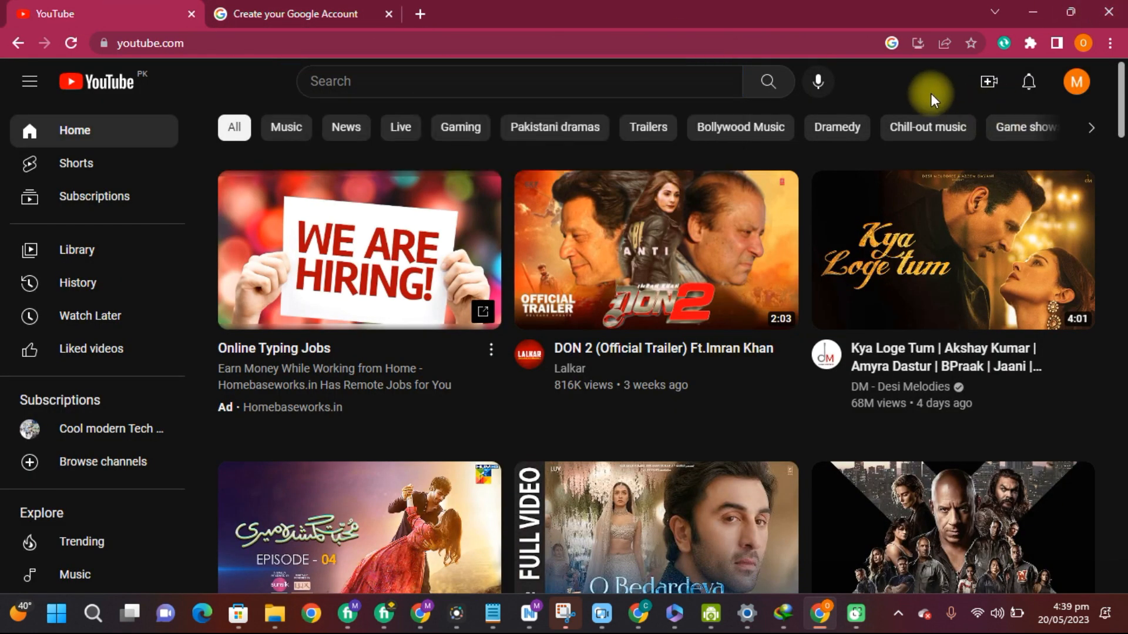
left_click(1076, 88)
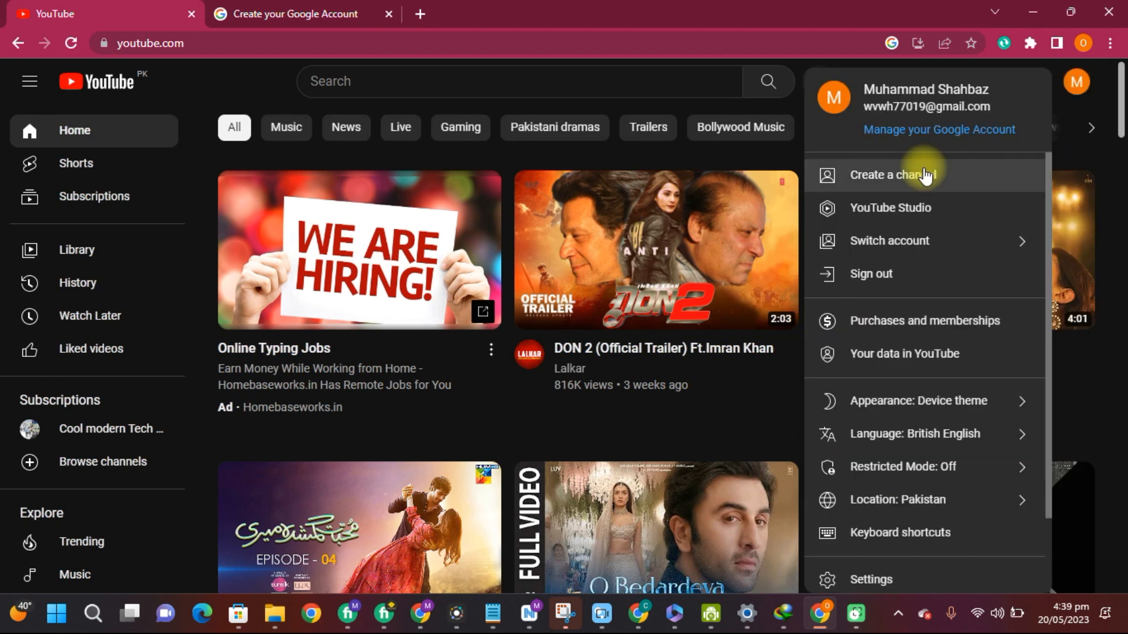
left_click(926, 175)
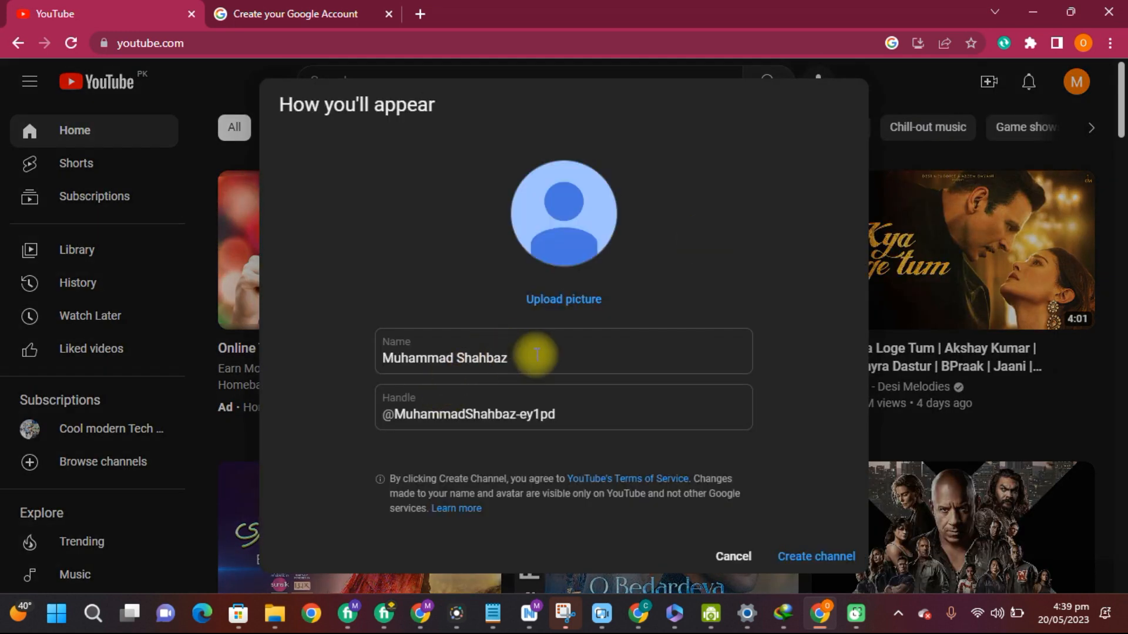
Replace the channel's prefilled name with "Health Guides"
left_click_drag(535, 357, 372, 360)
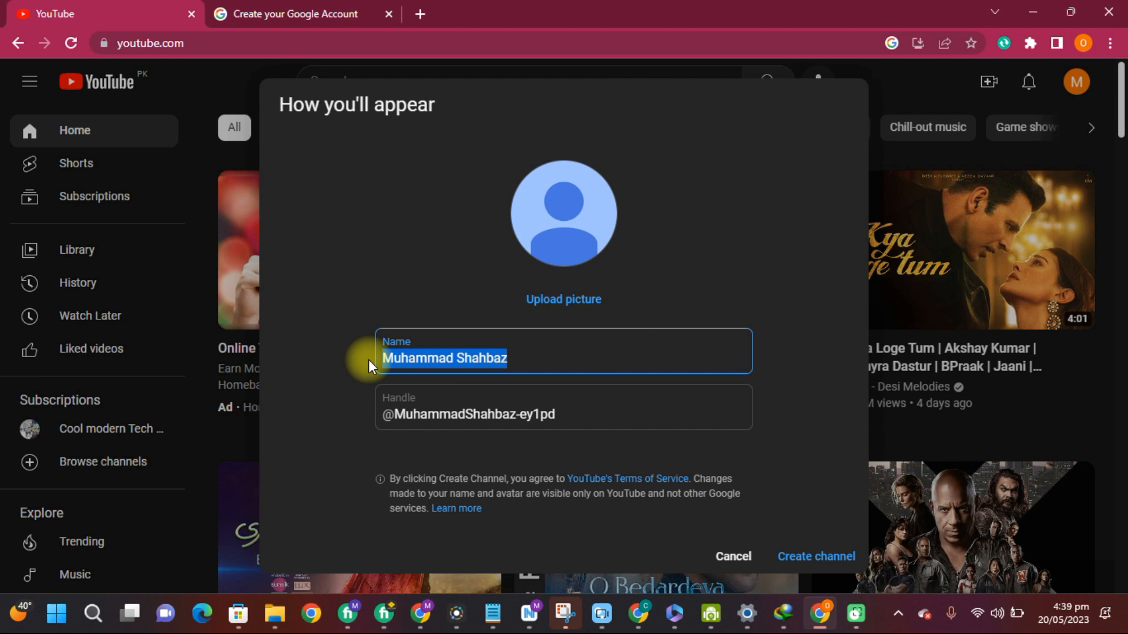
type("H")
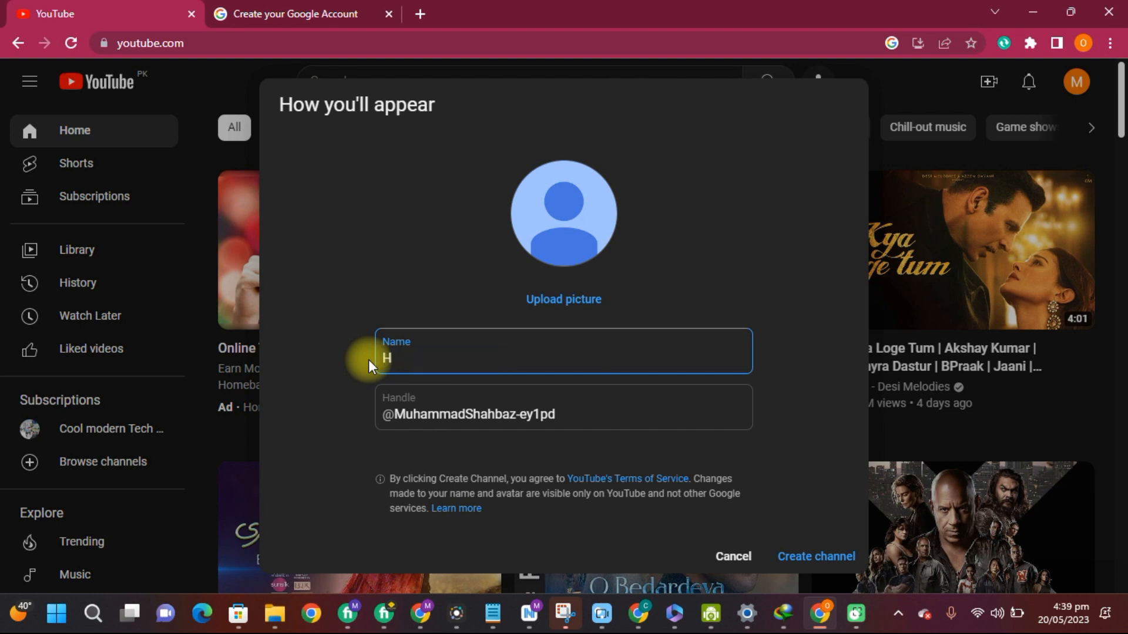
type("eath")
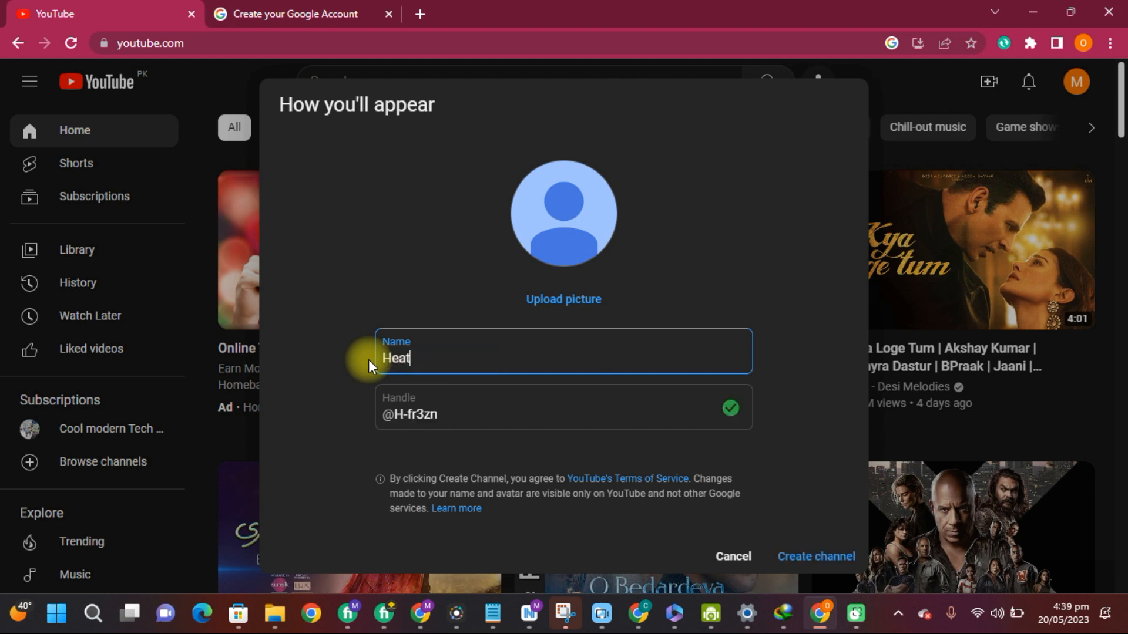
key("BackSpace")
key("BackSpace")
key("BackSpace")
type("lth G")
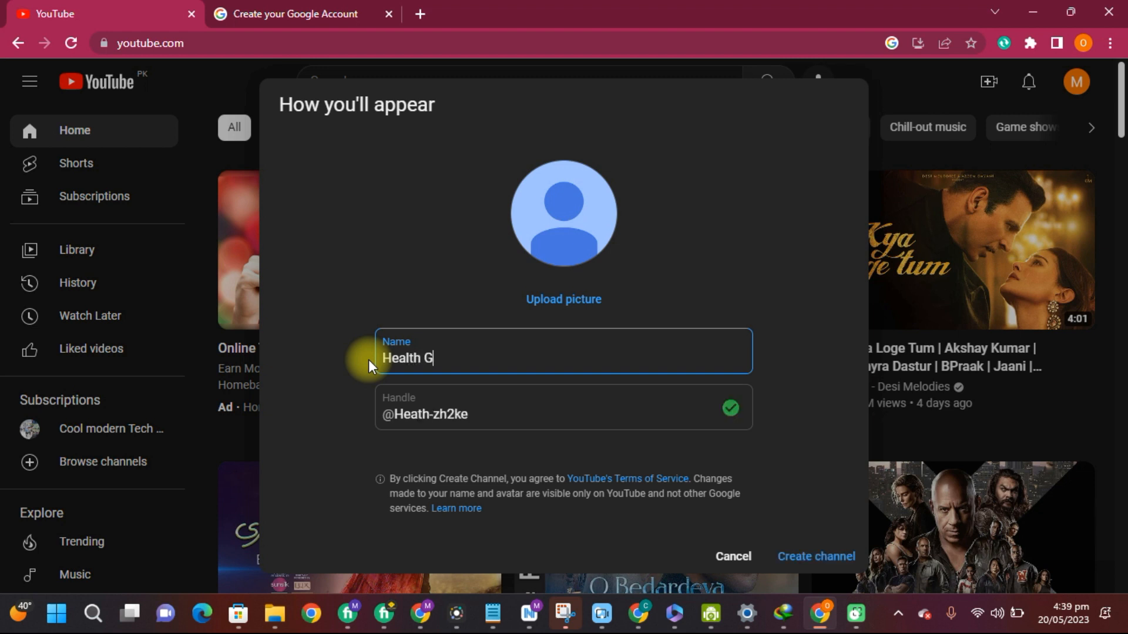
type("uides")
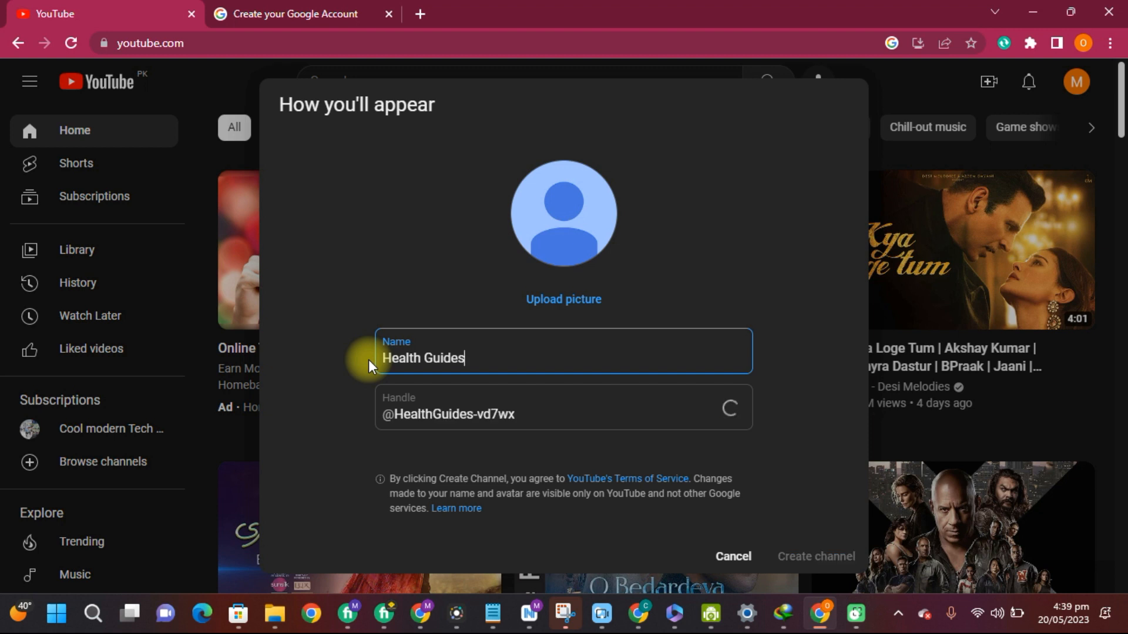
left_click_drag(473, 414, 556, 409)
key("BackSpace")
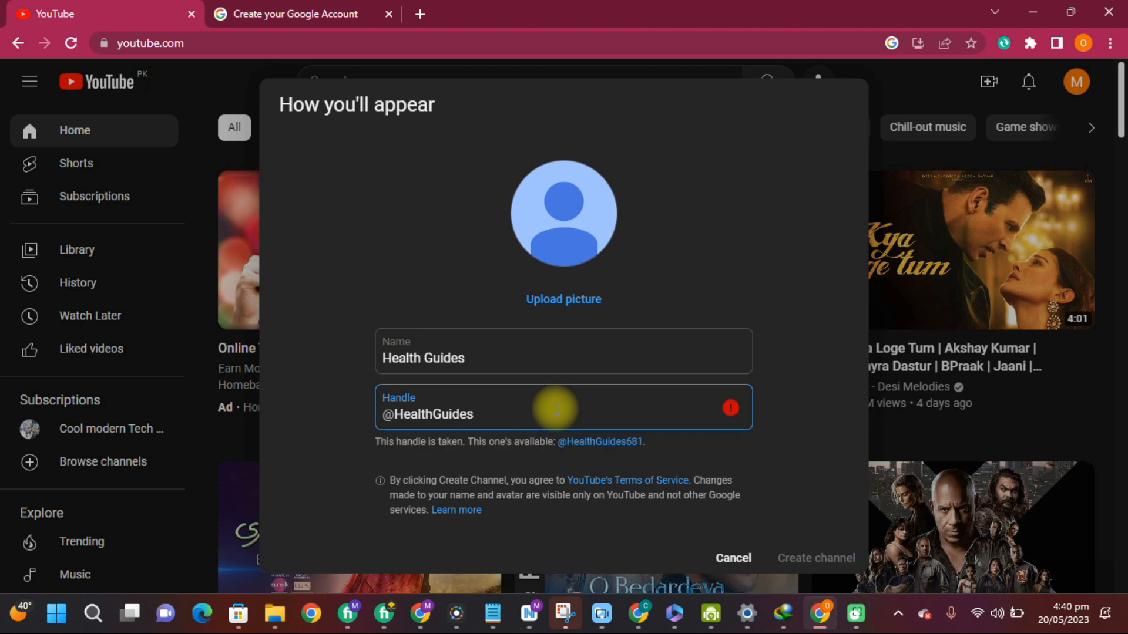
left_click(605, 442)
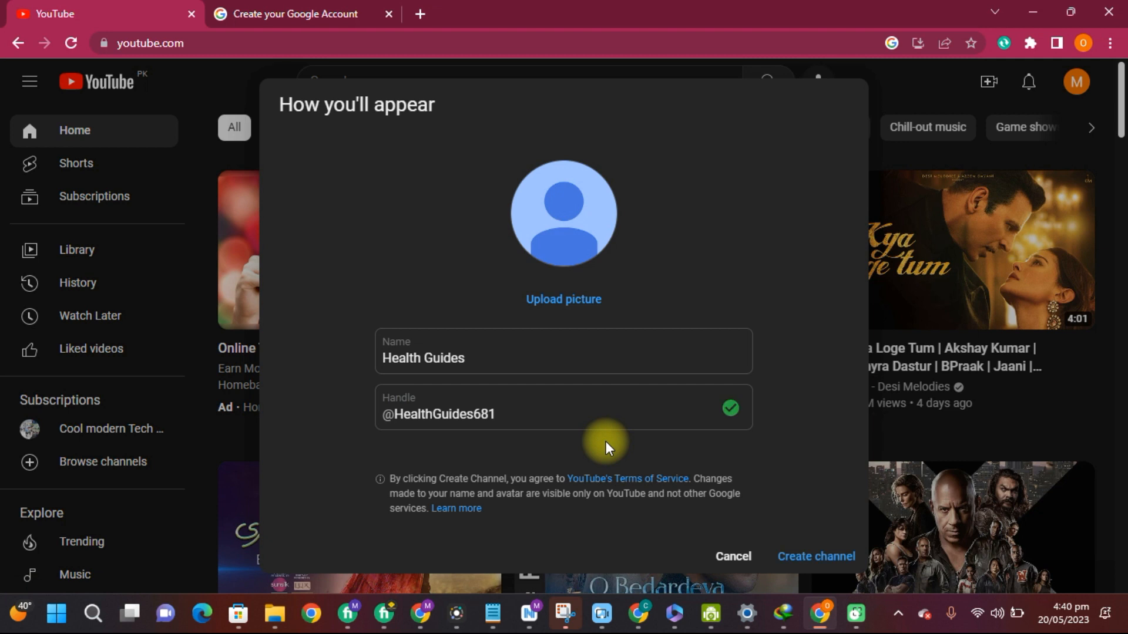
left_click(815, 549)
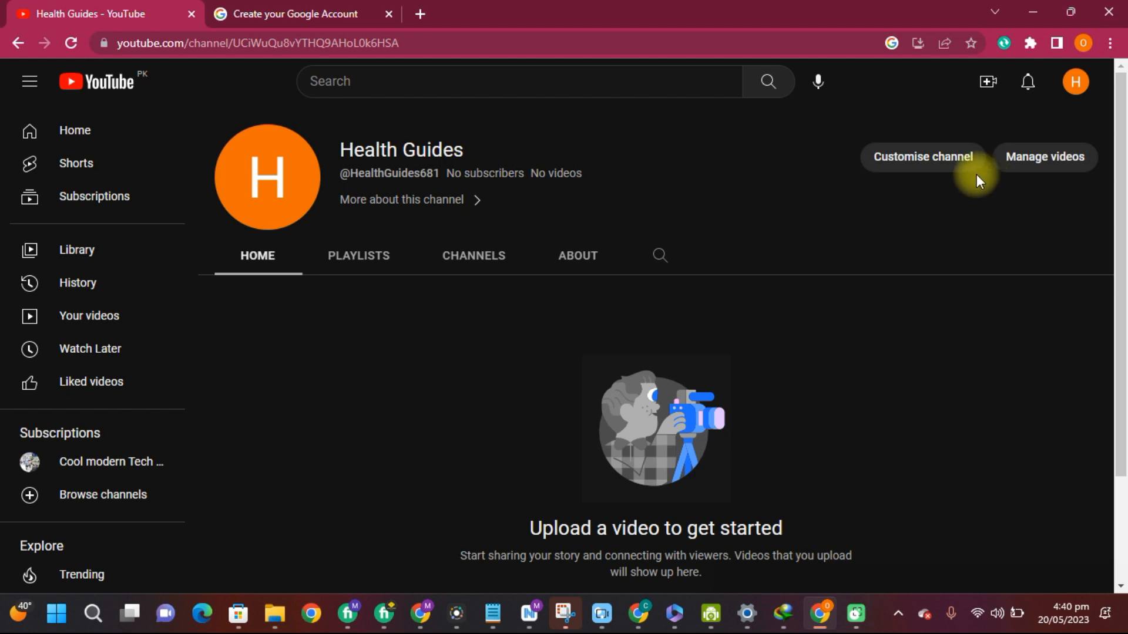
Open the new channel's customisation in YouTube Studio, dismiss the introductory notices and show the branding settings
left_click(934, 158)
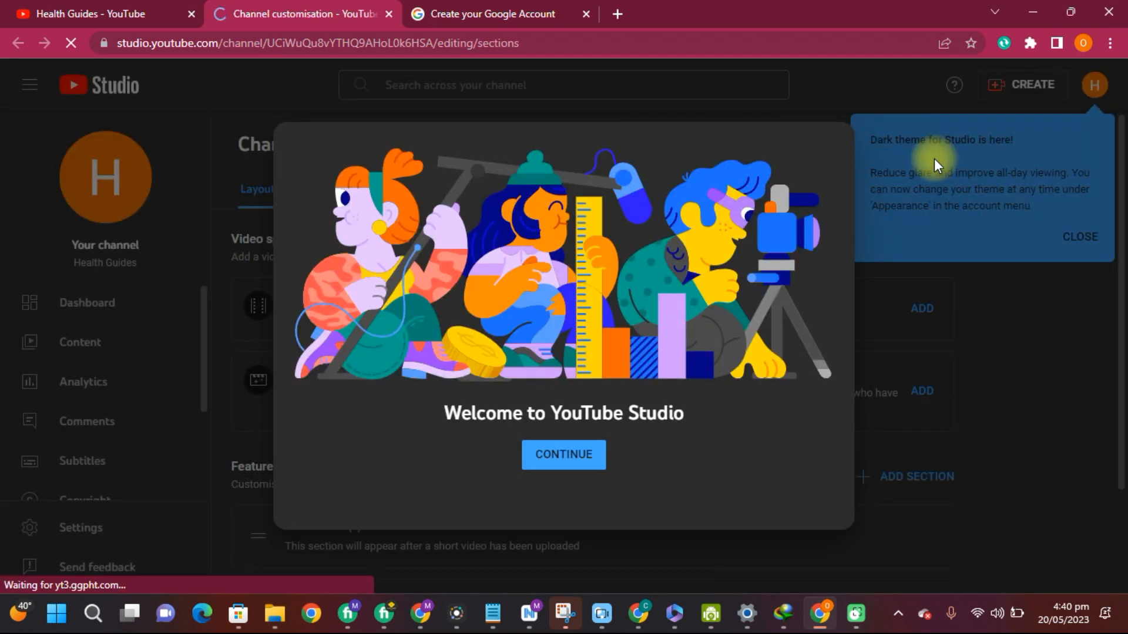
left_click(574, 460)
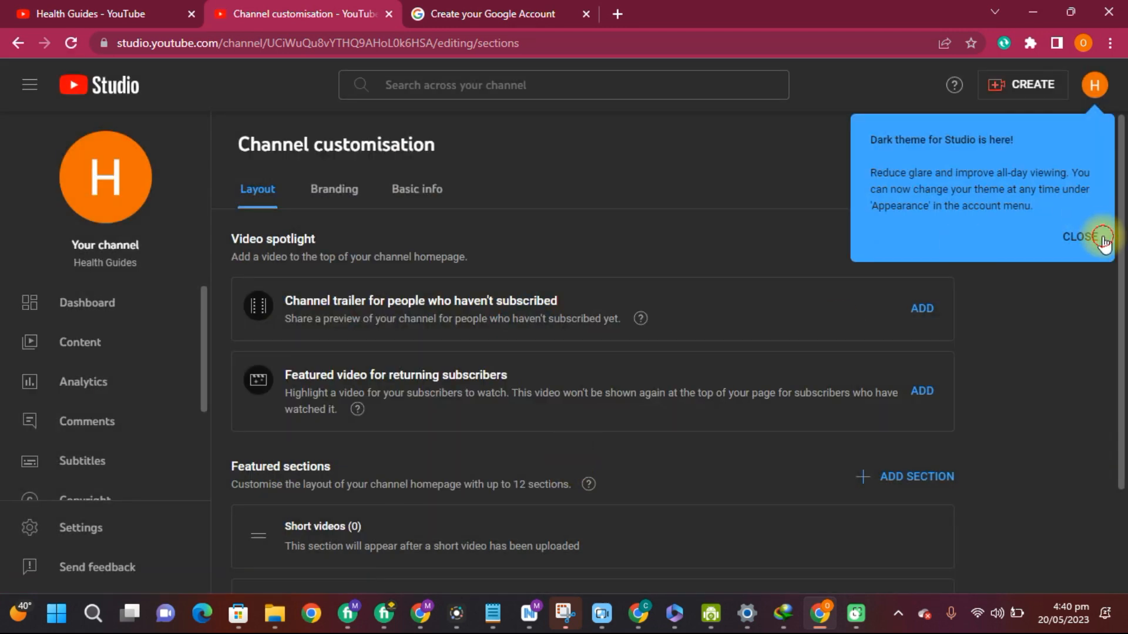
left_click(1079, 236)
left_click(455, 365)
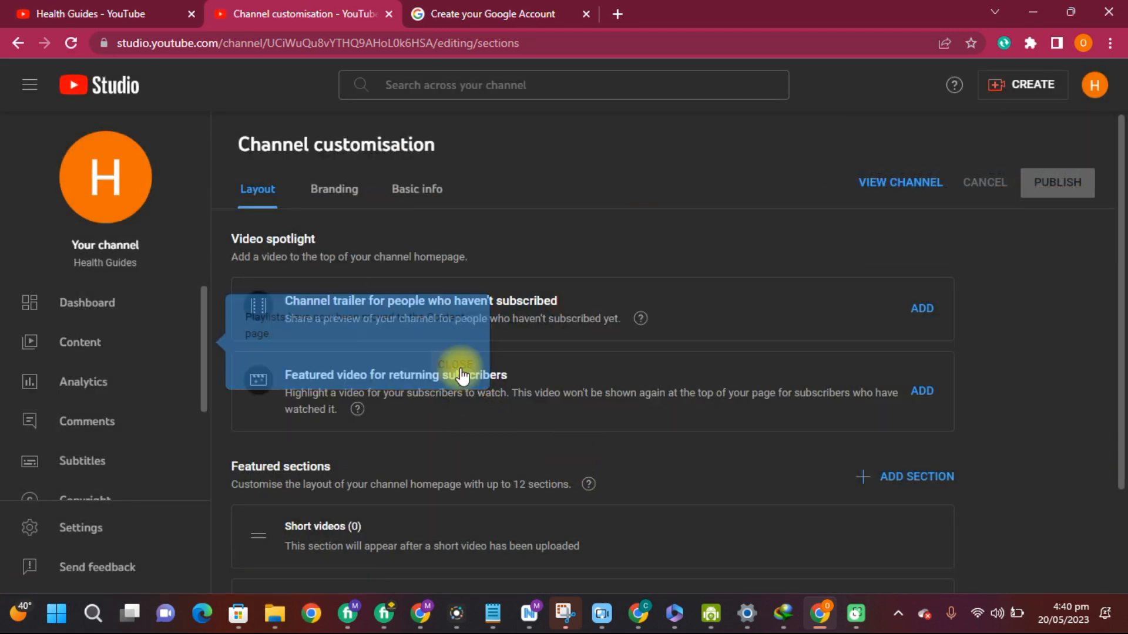
left_click(348, 187)
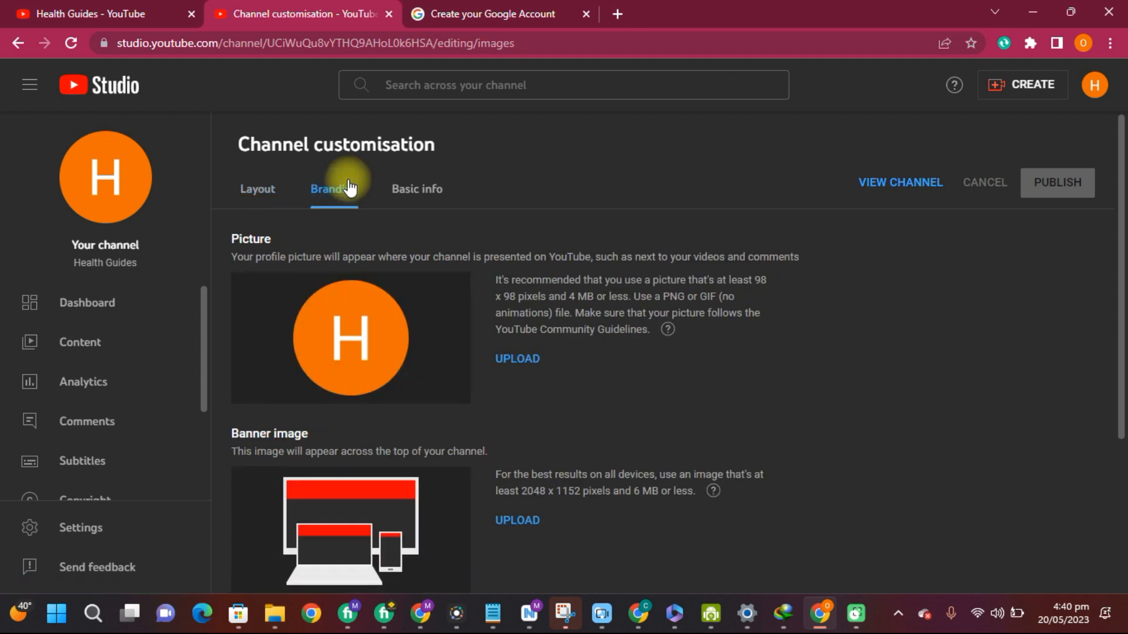
left_click_drag(1123, 253, 1117, 306)
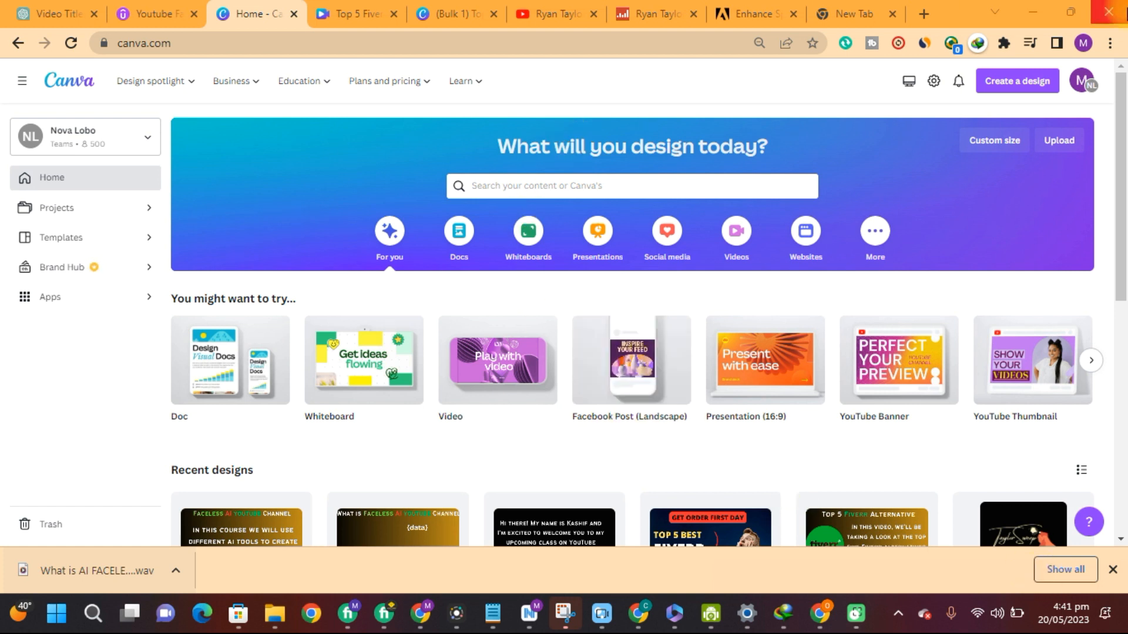
Switch to Canva and start a custom logo design with its free logo maker
mouse_move(485, 94)
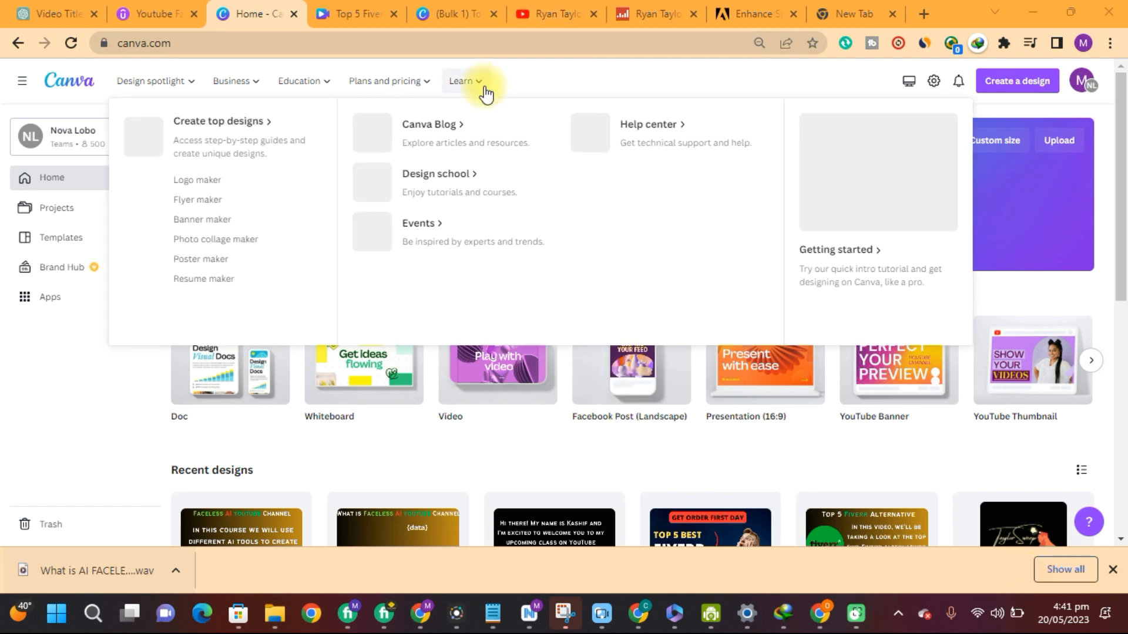
left_click(193, 182)
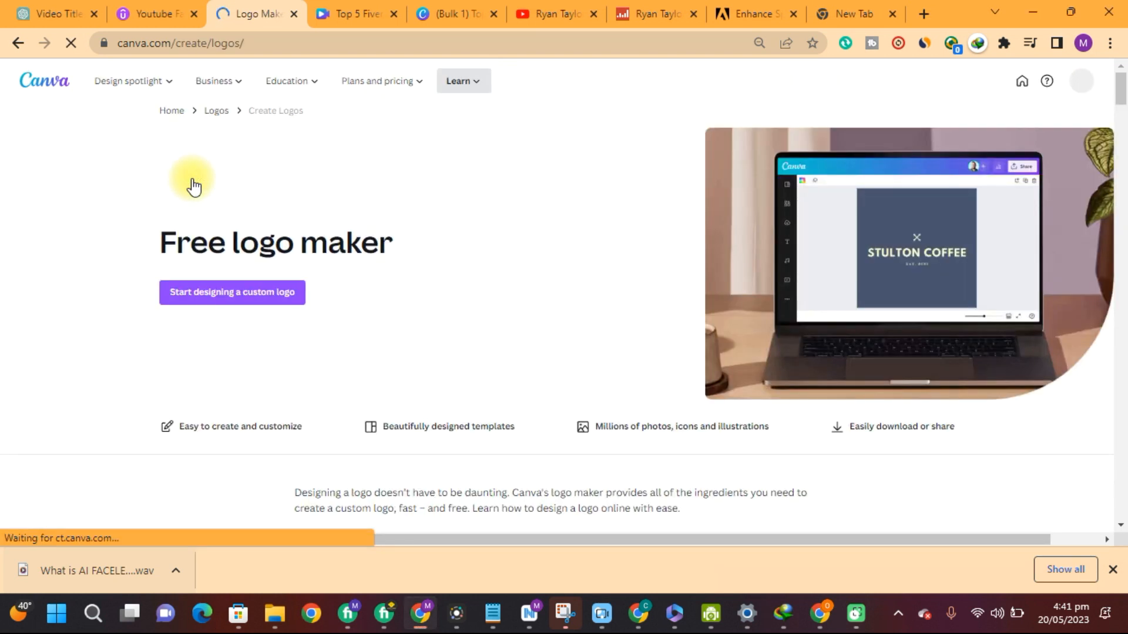
left_click(233, 297)
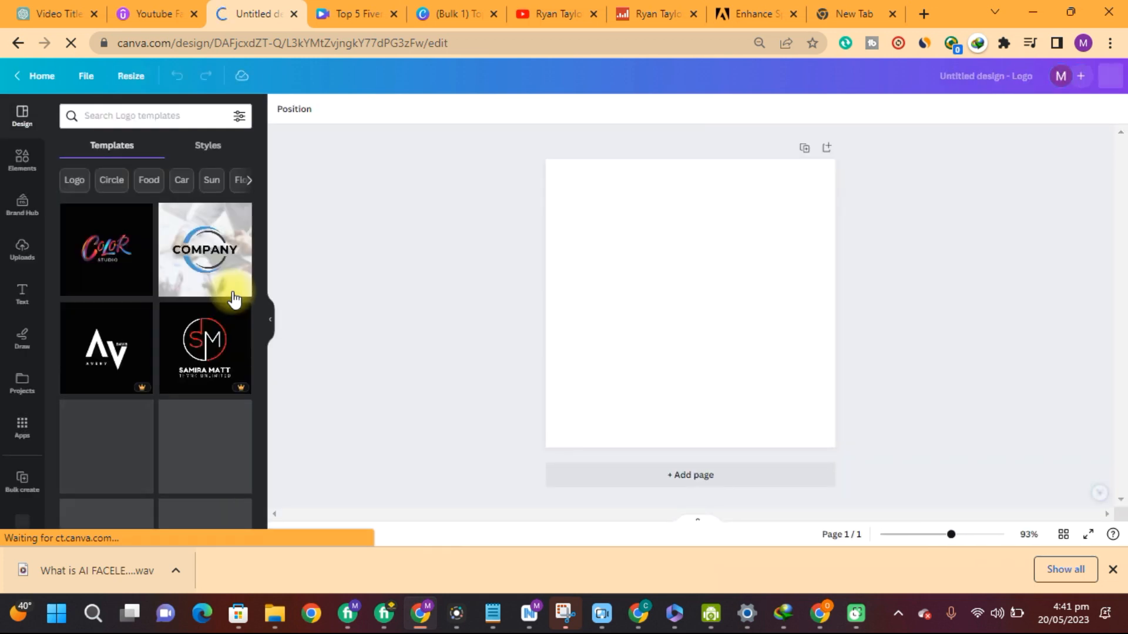
Search the logo templates for "HEALTH LOGO" and apply the red and blue Medical Centre template with the heartbeat line
left_click(152, 120)
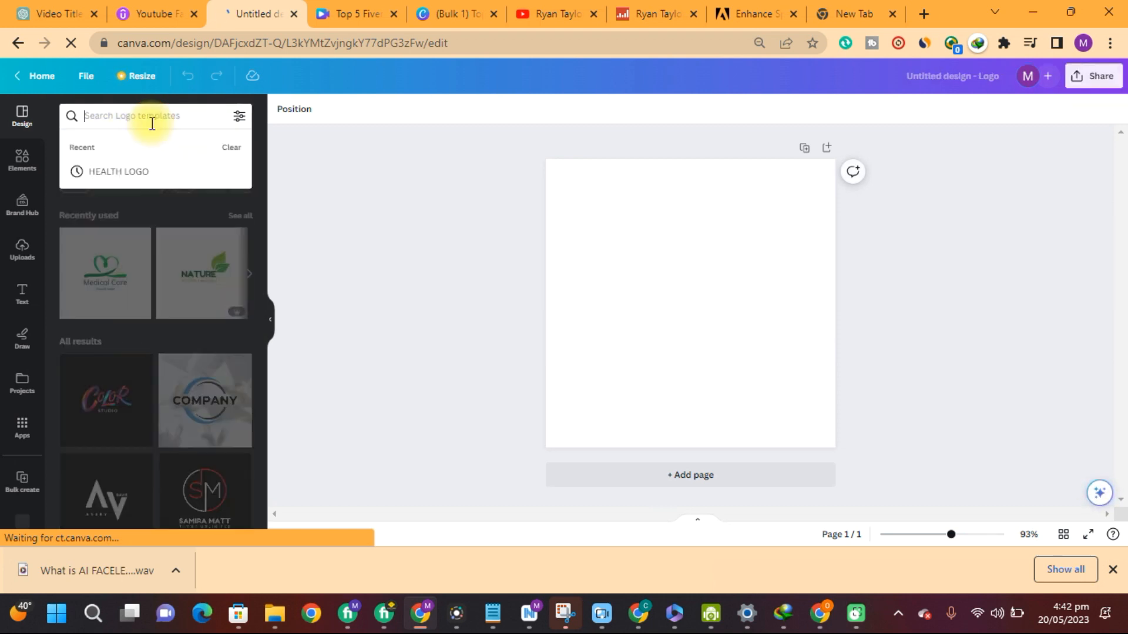
left_click(121, 172)
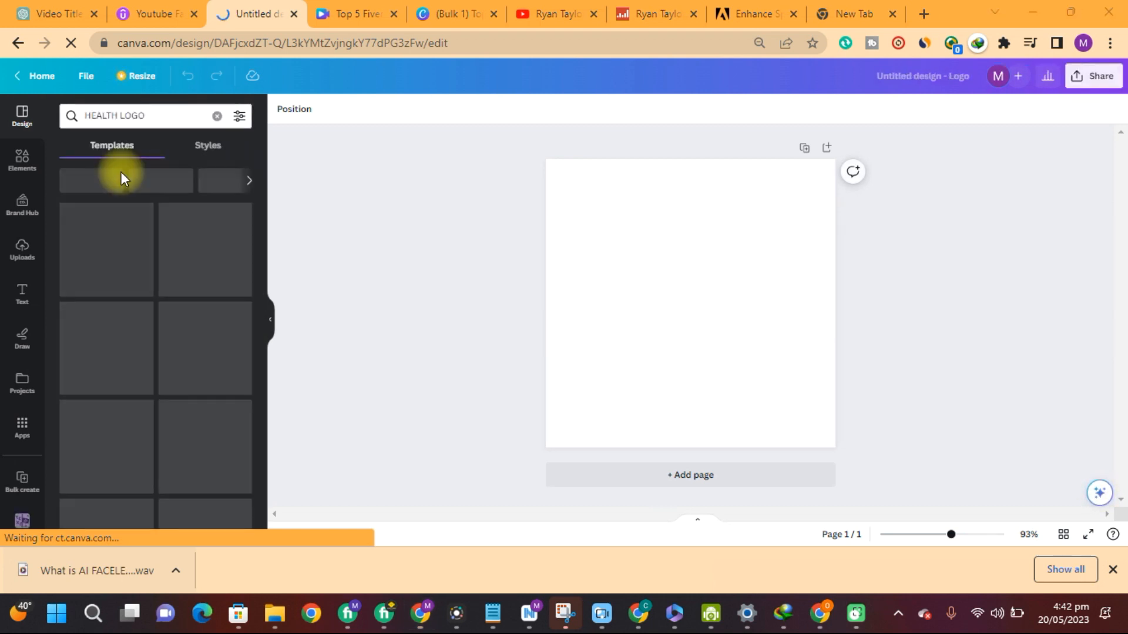
key("super")
left_click(984, 230)
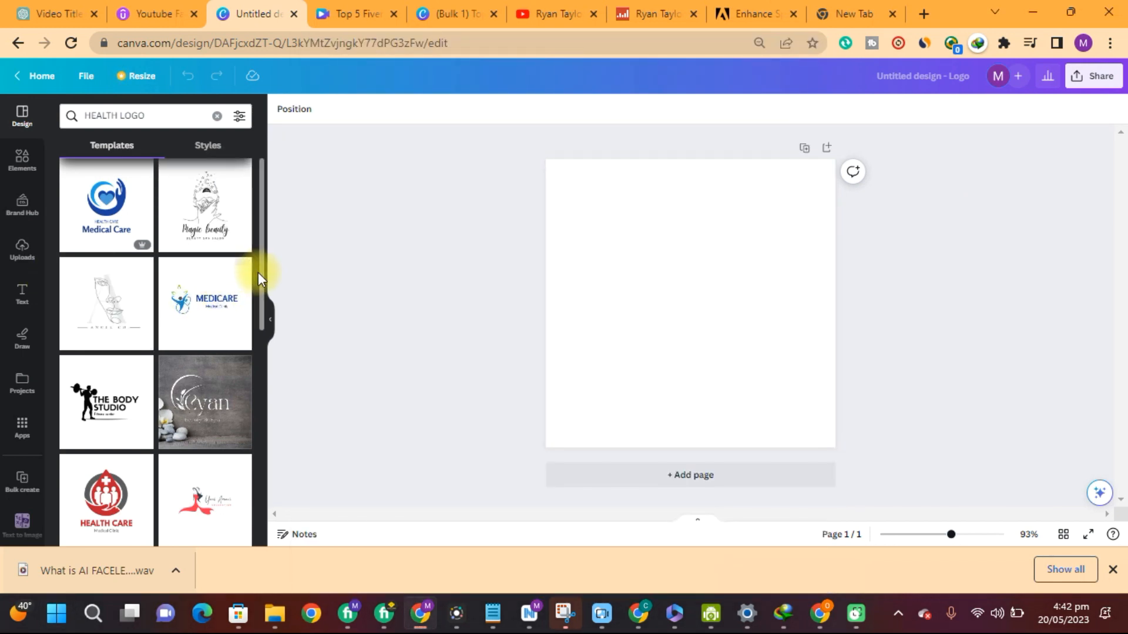
left_click_drag(259, 273, 244, 582)
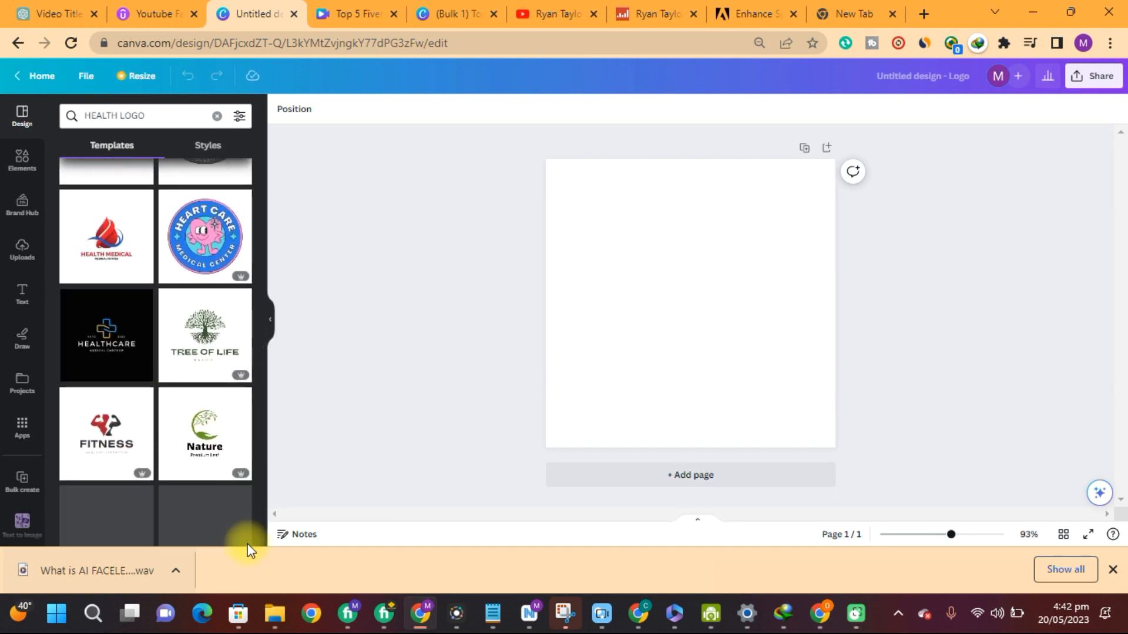
left_click_drag(261, 434, 263, 547)
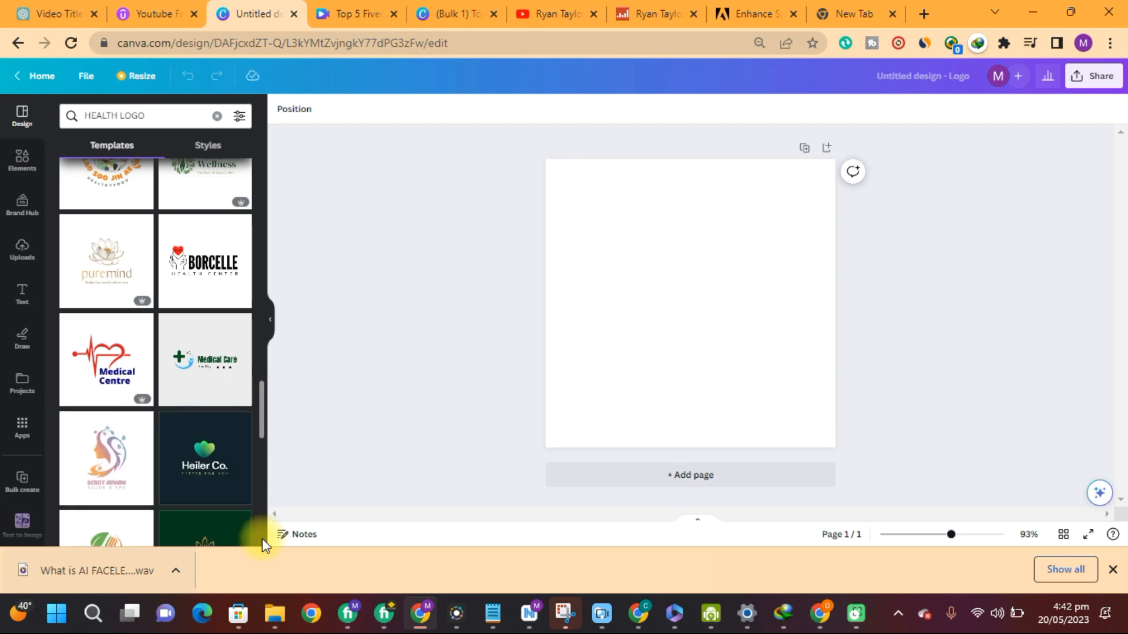
left_click(115, 387)
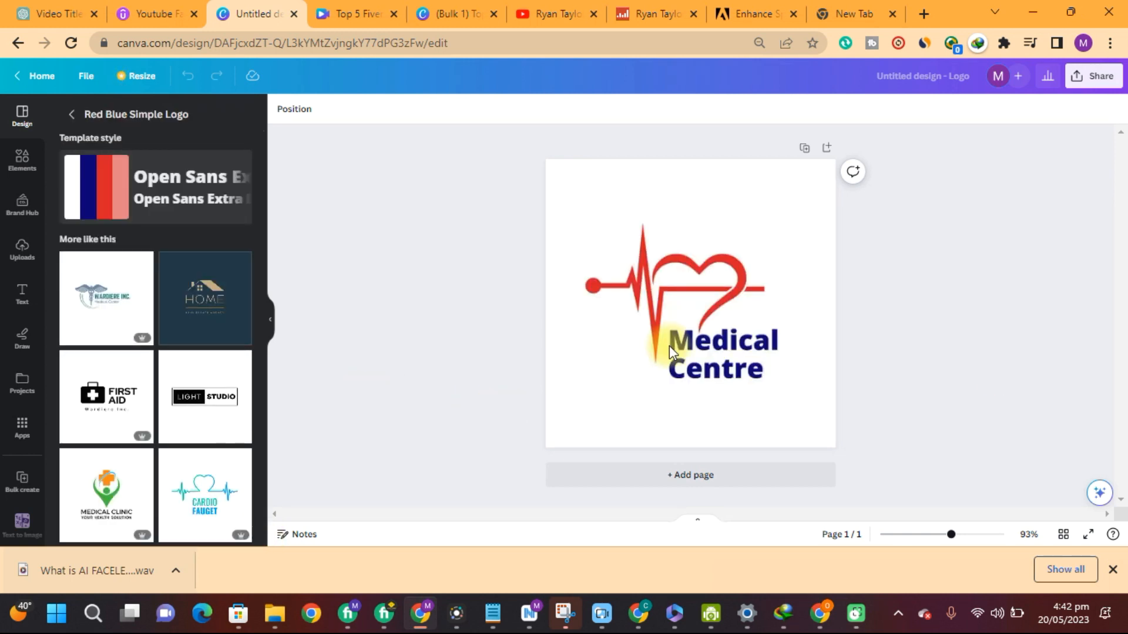
Replace the logo's "Medical Centre" text with "Health Guides" on two lines
left_click(717, 354)
left_click(717, 354)
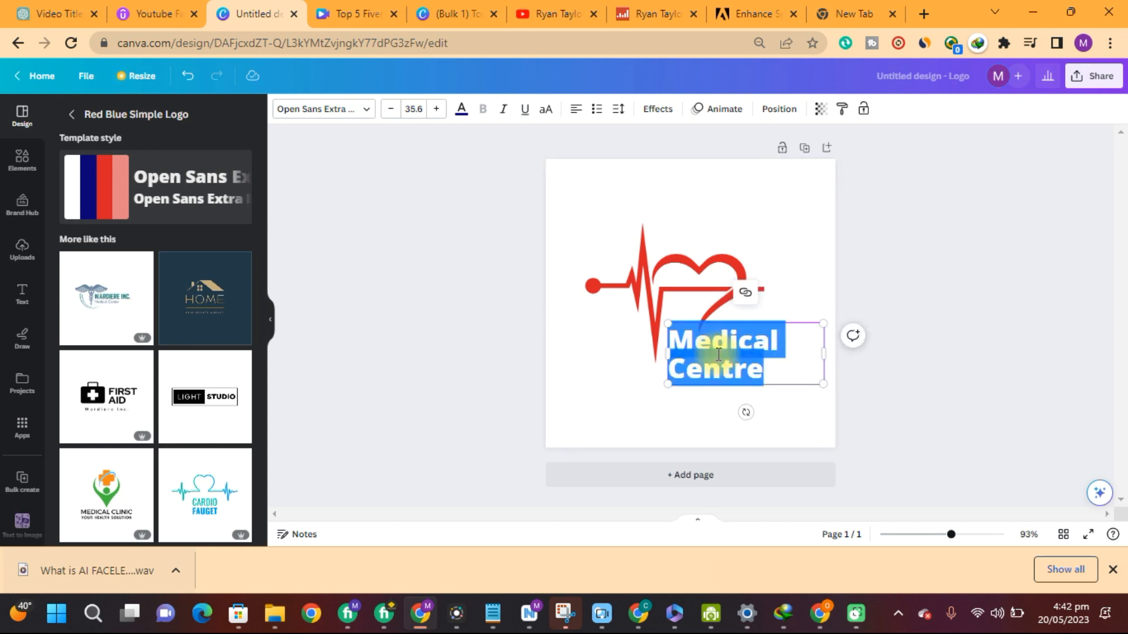
type("Health")
key("Return")
type("Guides")
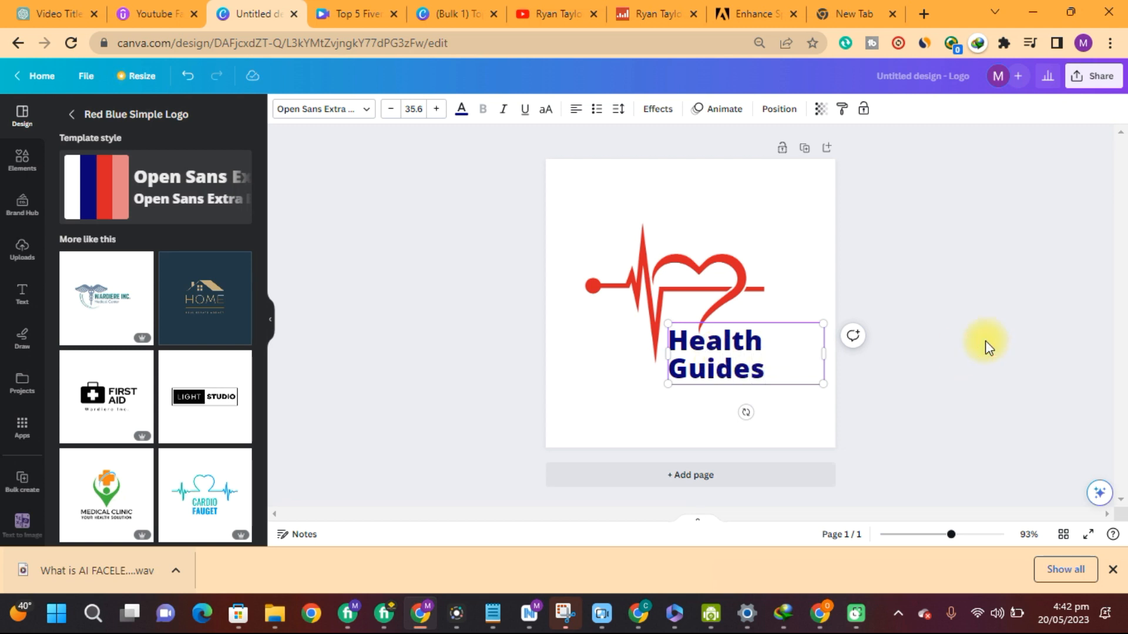
left_click(985, 341)
Download the Health Guides logo as a PNG at size 1 (500 × 500 px)
left_click(1096, 76)
left_click(958, 401)
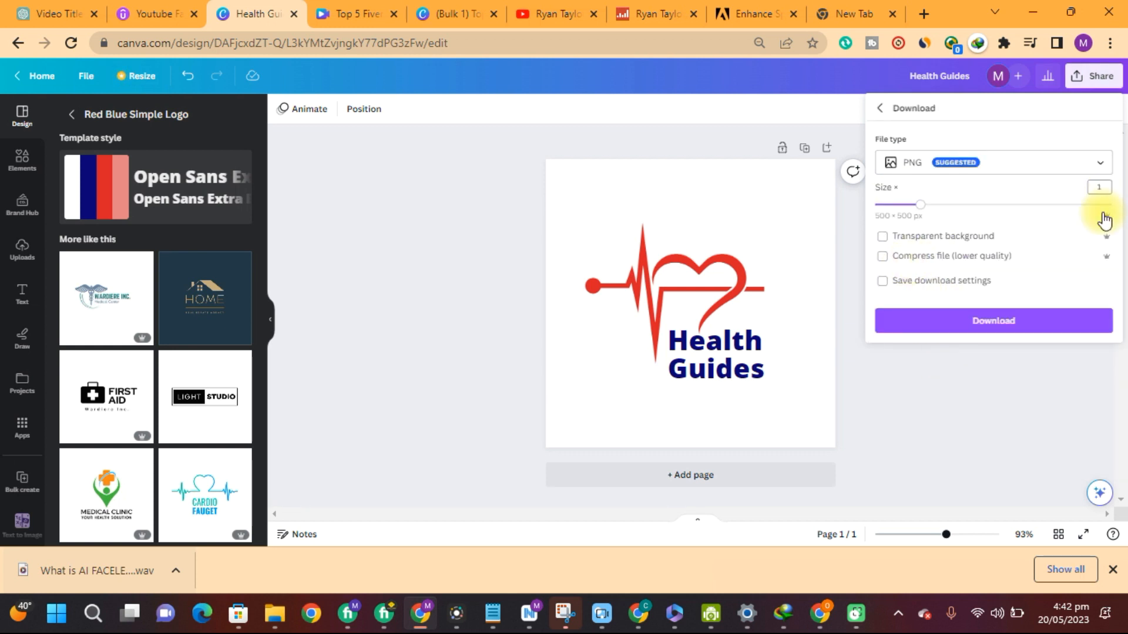
left_click(1031, 320)
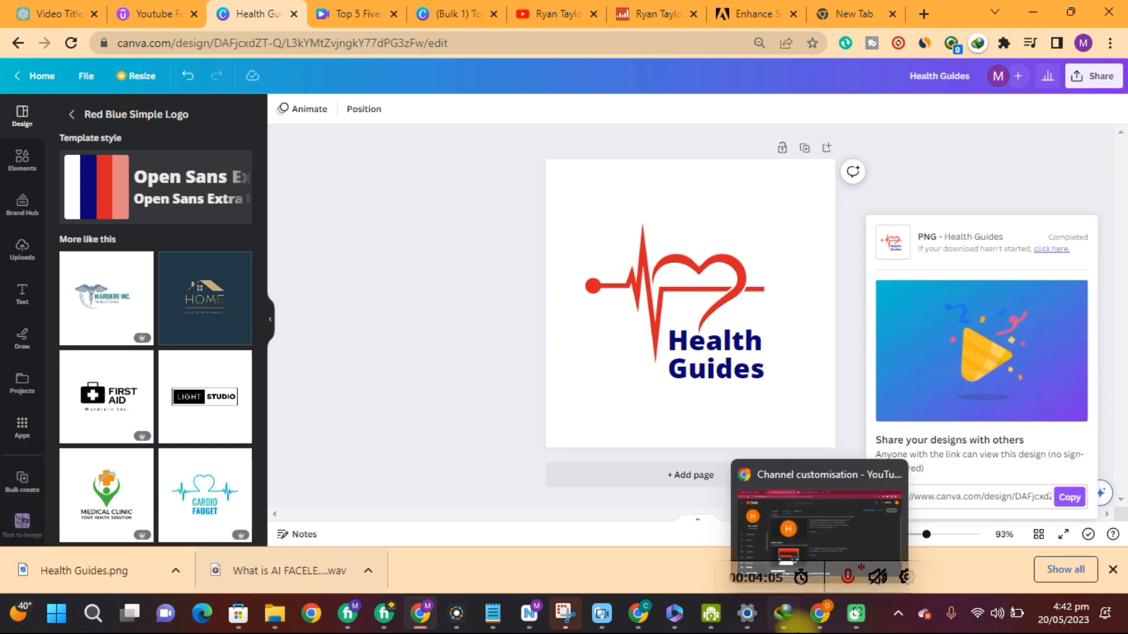
Switch to YouTube Studio and upload the Health Guides PNG from Downloads as the channel's profile picture
left_click(817, 623)
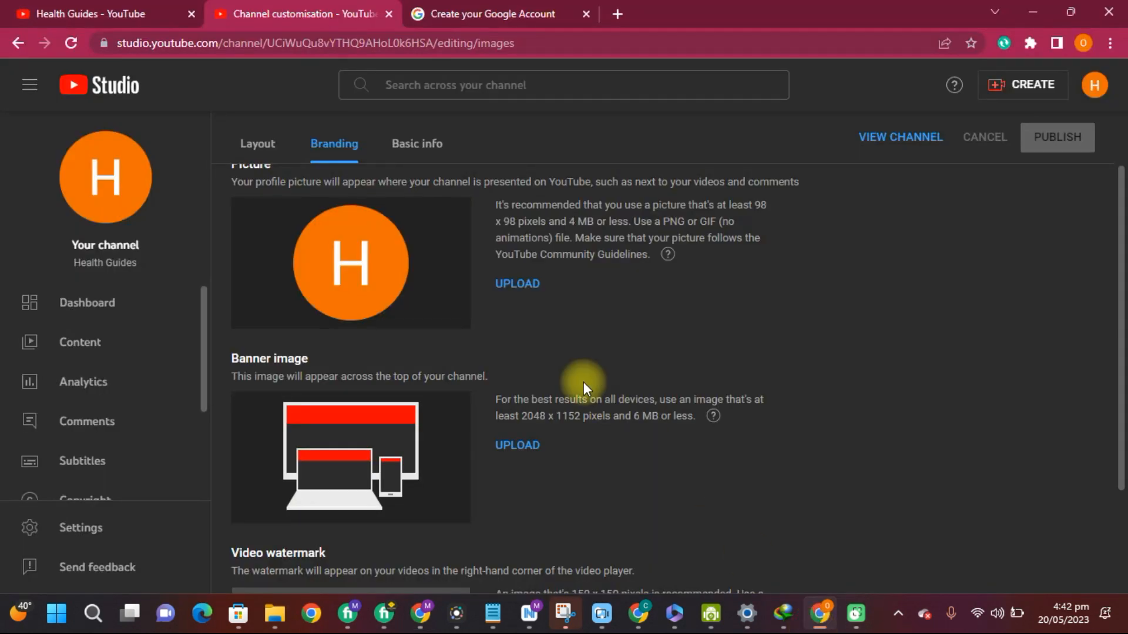
left_click(517, 285)
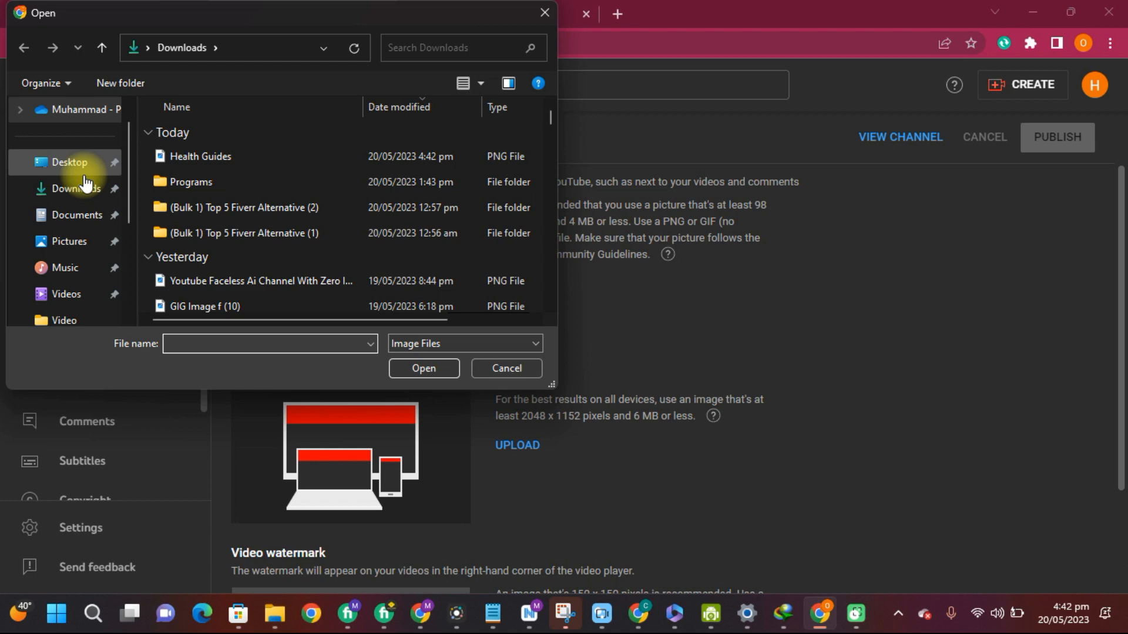
left_click(71, 190)
left_click(196, 157)
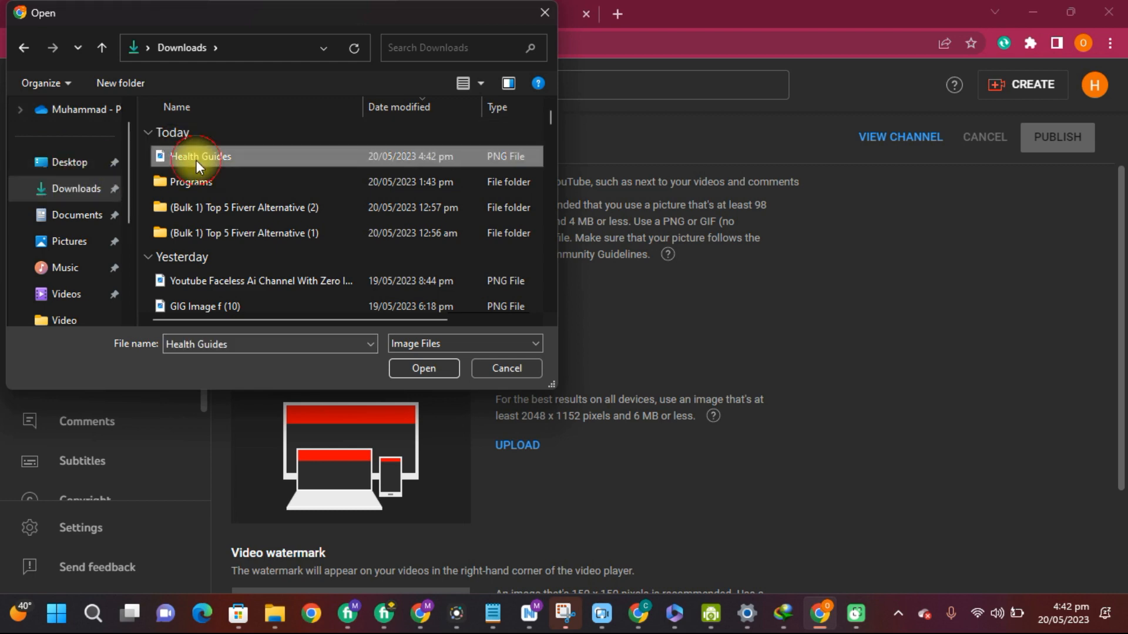
left_click(417, 367)
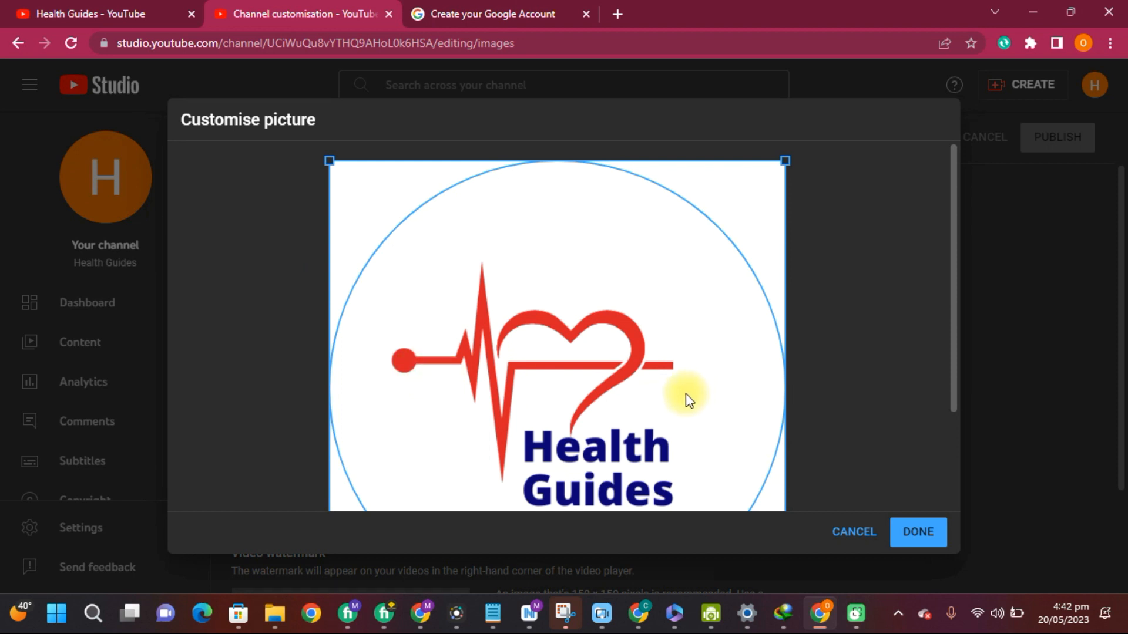
left_click(930, 532)
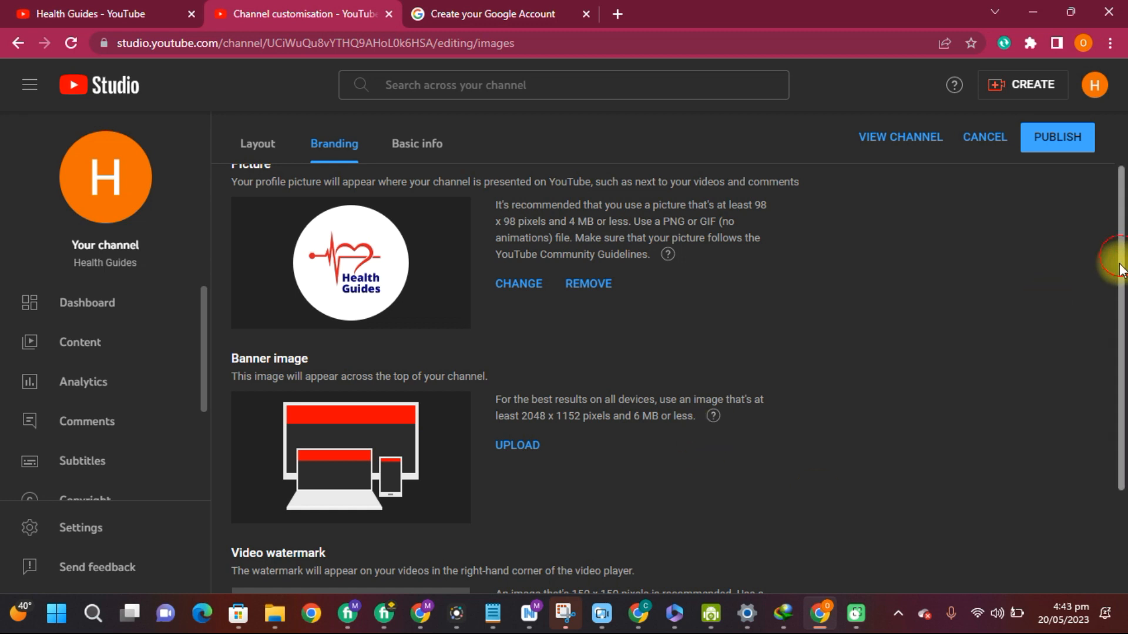
scroll(1113, 272, "down", 1)
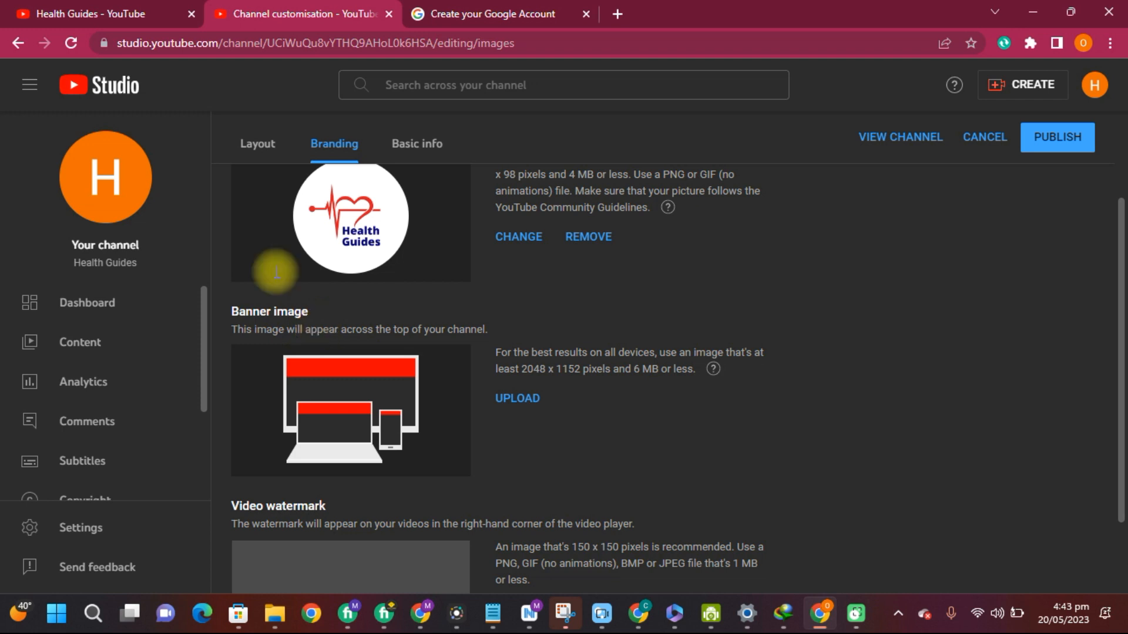
Switch back to Canva and search the templates for "youtube channel art" from the home page
left_click(418, 605)
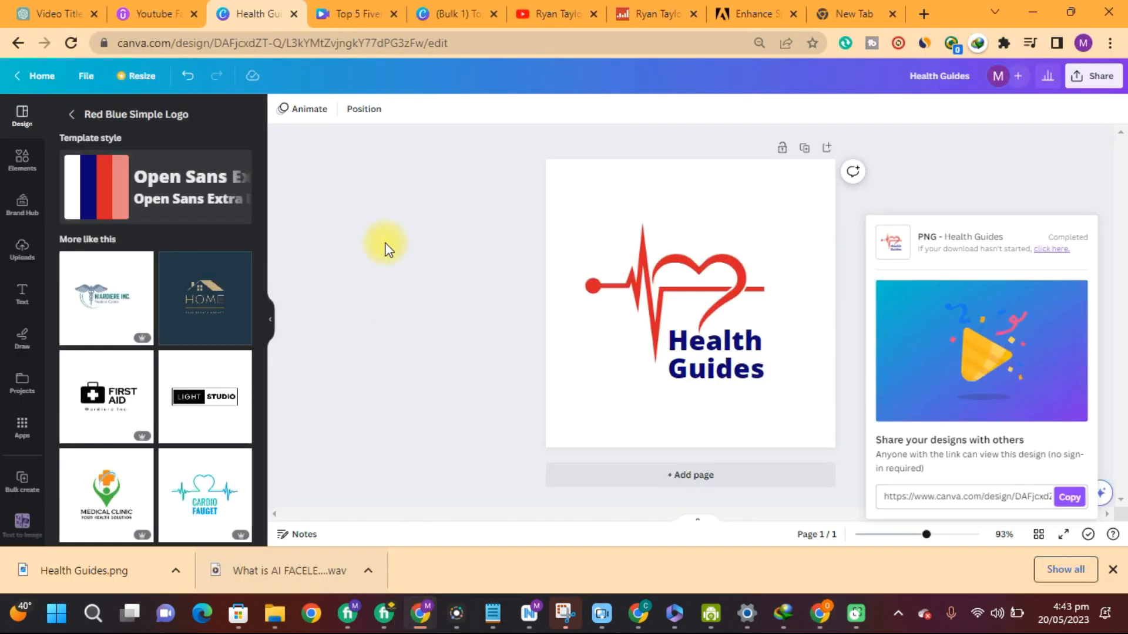
left_click(38, 76)
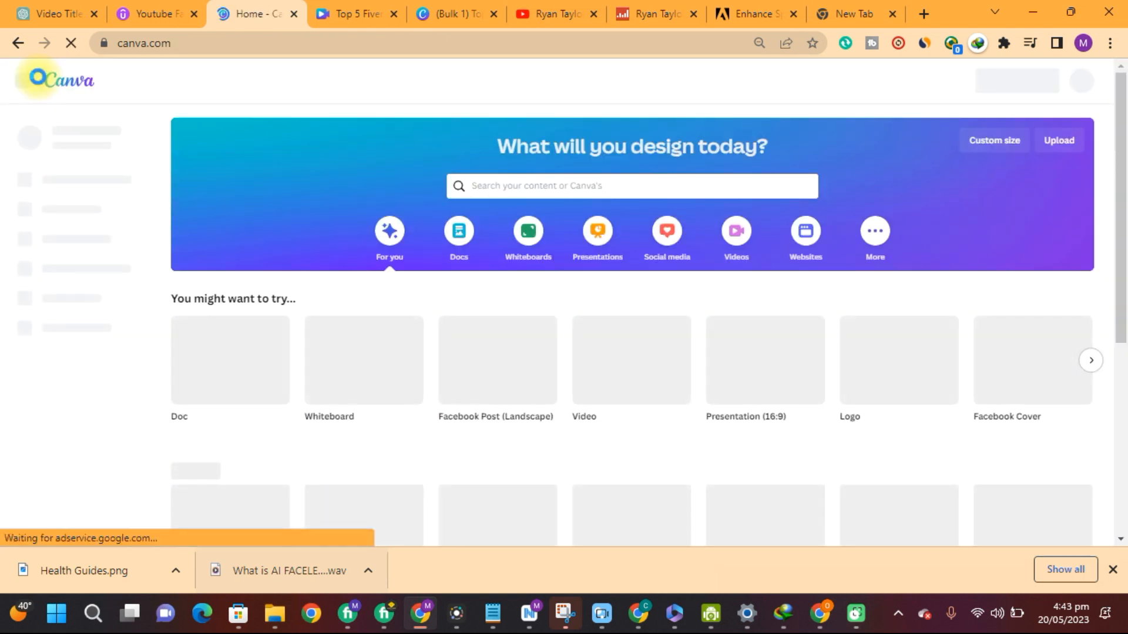
left_click(590, 189)
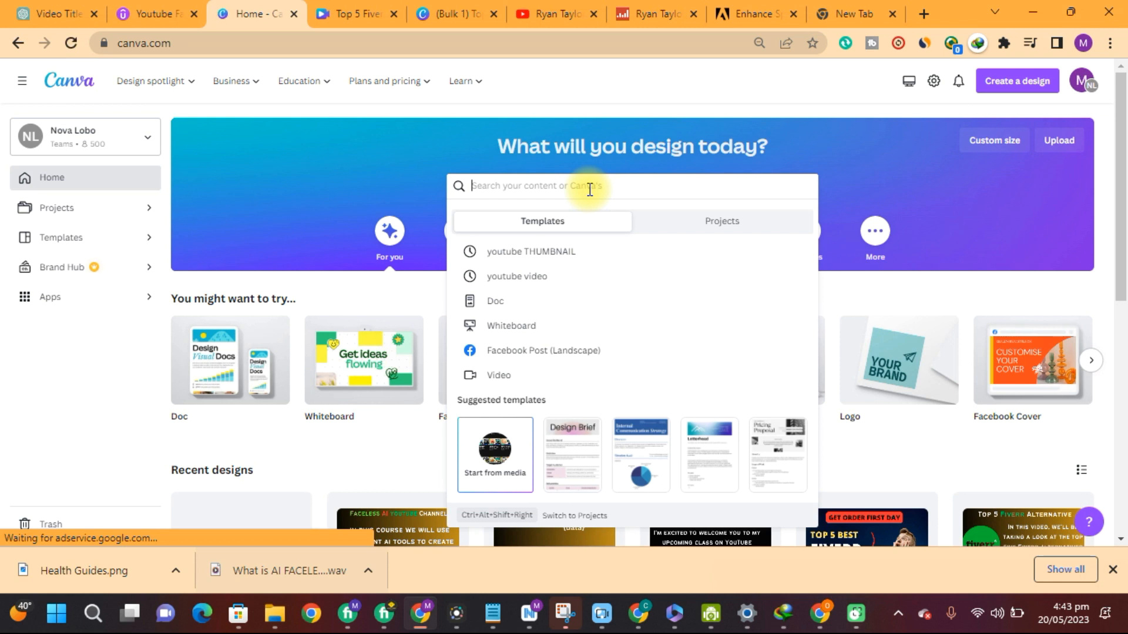
type("youtube channel art")
key("Return")
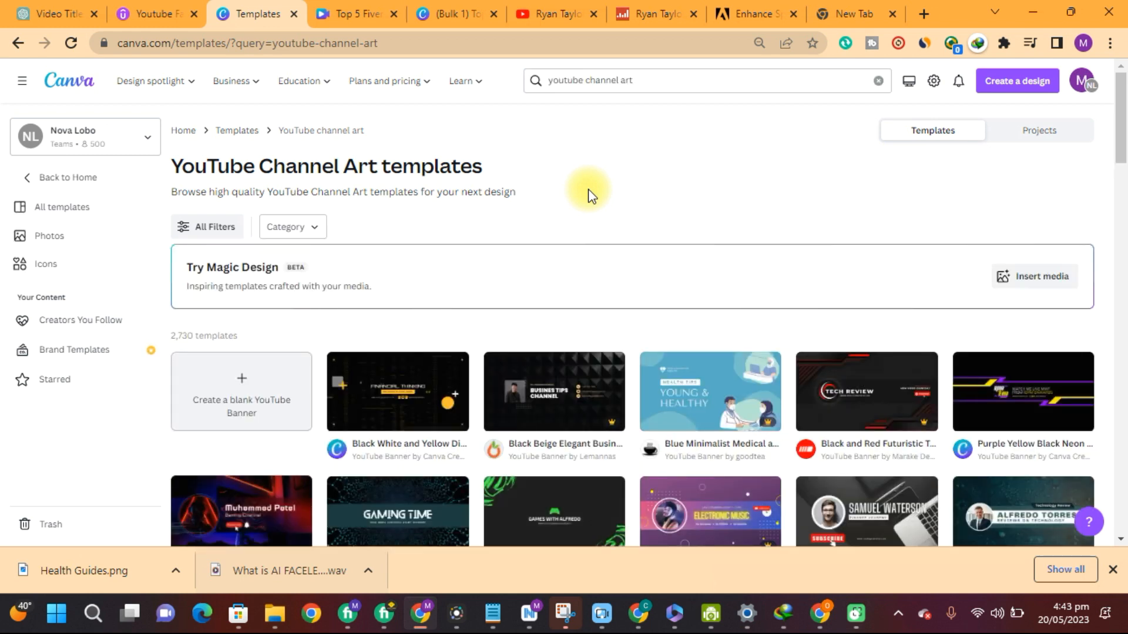
Open the Black and Red Futuristic Tech Review Youtube Banner template for customizing
left_click_drag(1126, 153, 1126, 176)
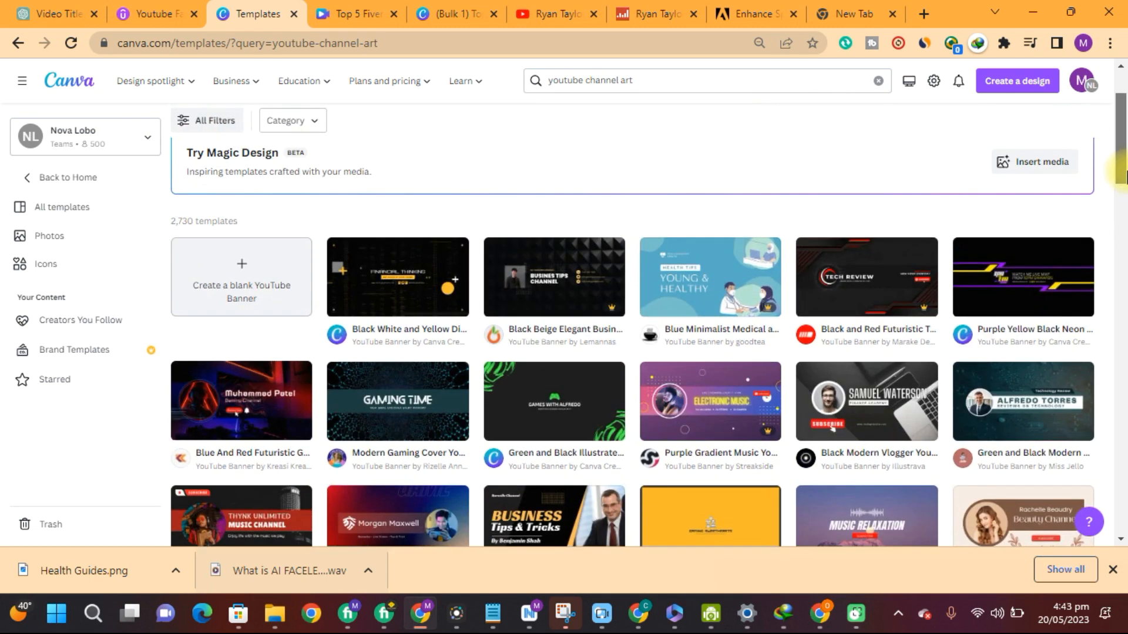
left_click(849, 281)
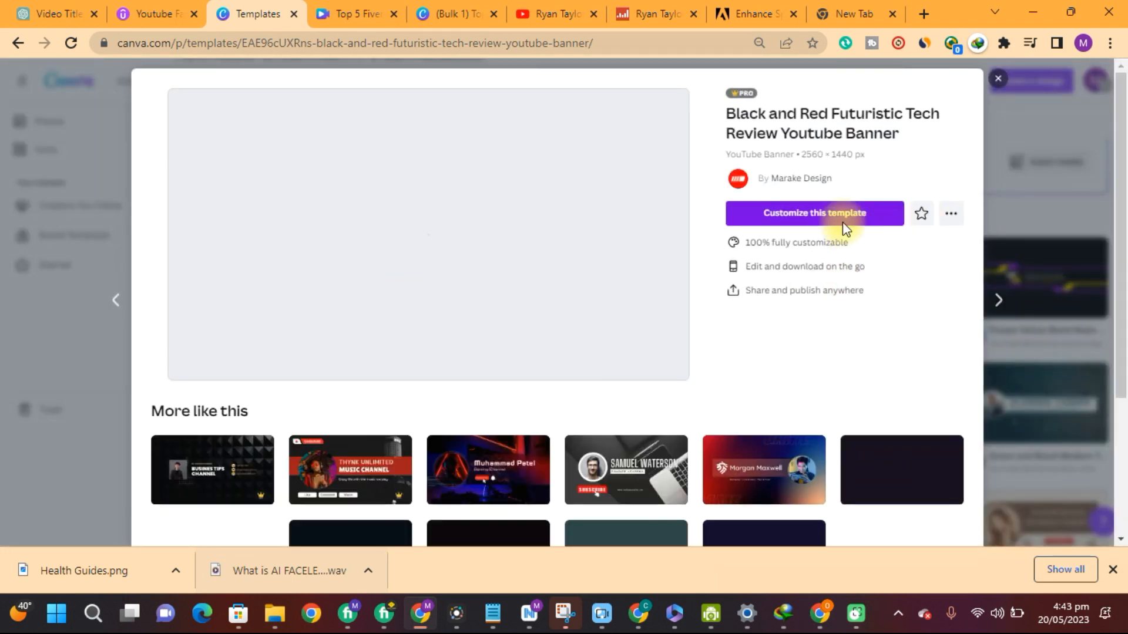
left_click(821, 220)
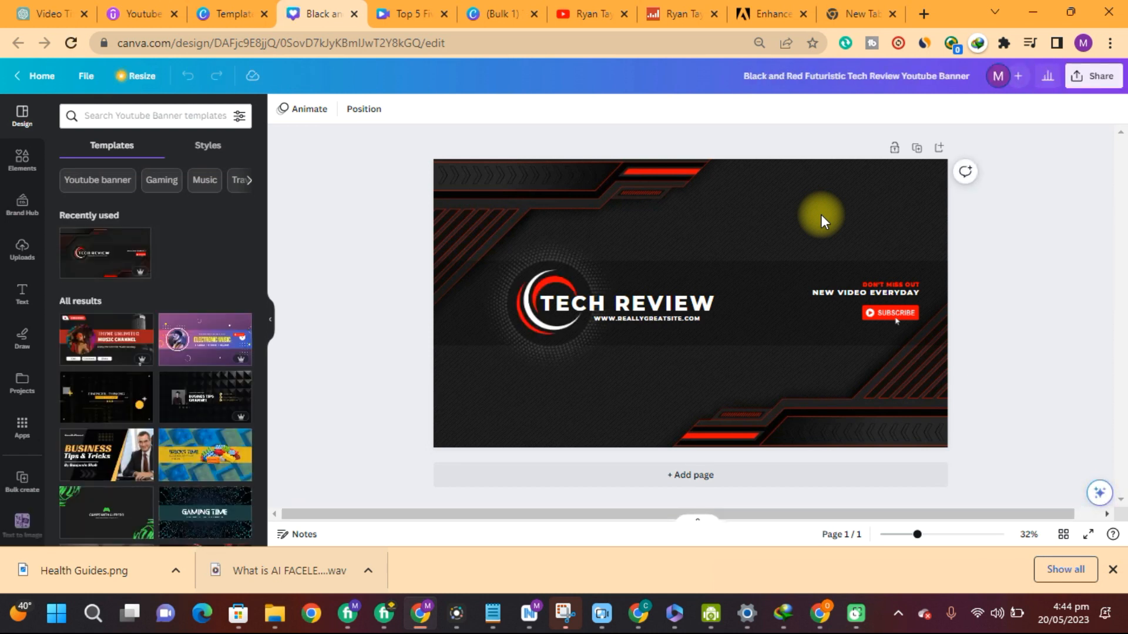
Replace the banner's "TECH REVIEW" title with "HEALTH GUIDES"
double_click(653, 309)
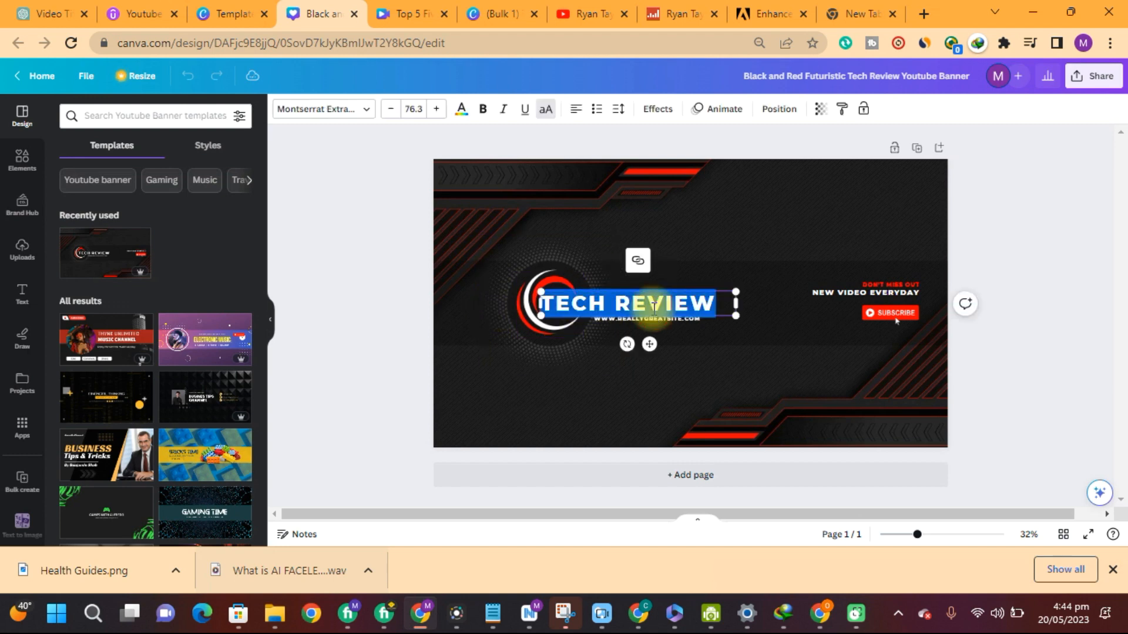
type("HEALTH G")
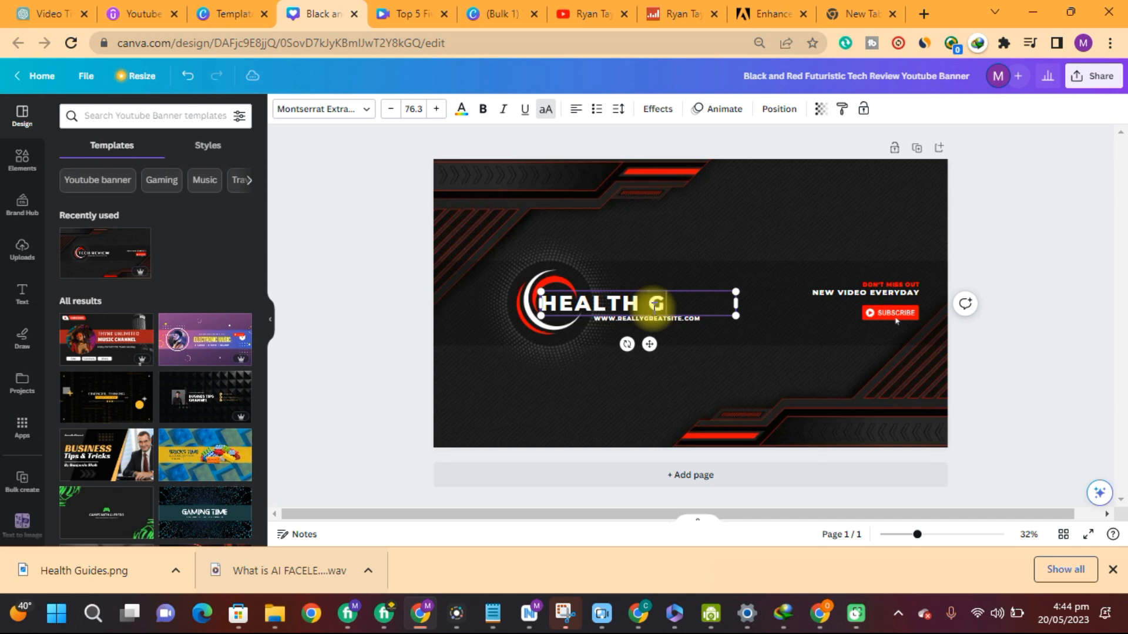
type("UIDES")
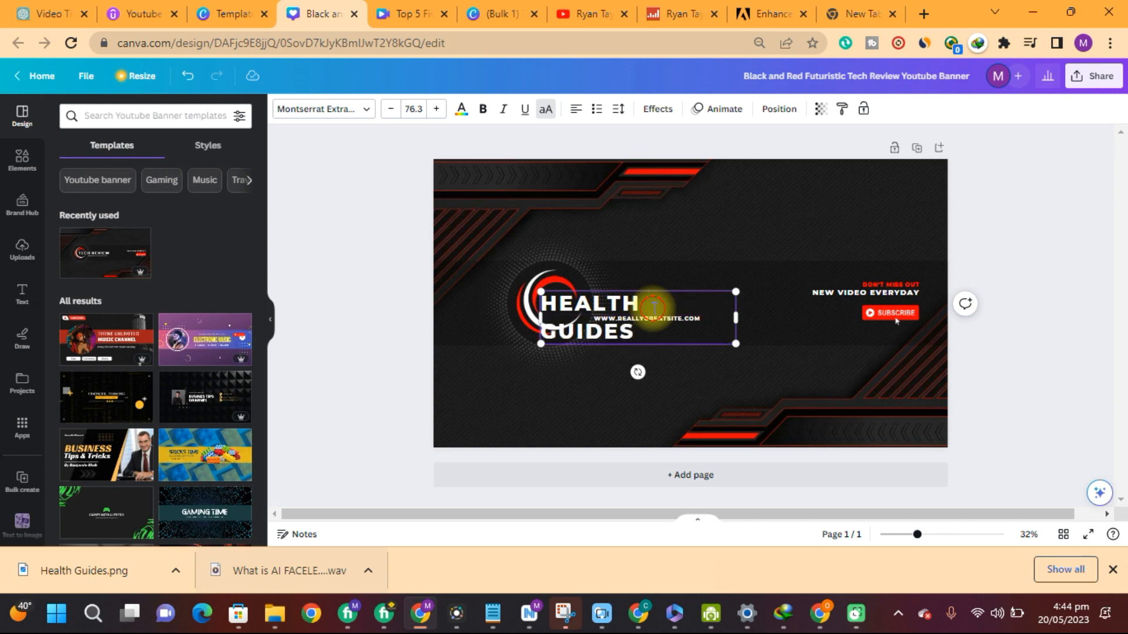
Widen the HEALTH GUIDES title to fit on one line, place it above the website text and shrink it to font size 66.2
left_click_drag(735, 318, 778, 320)
left_click_drag(669, 345, 719, 329)
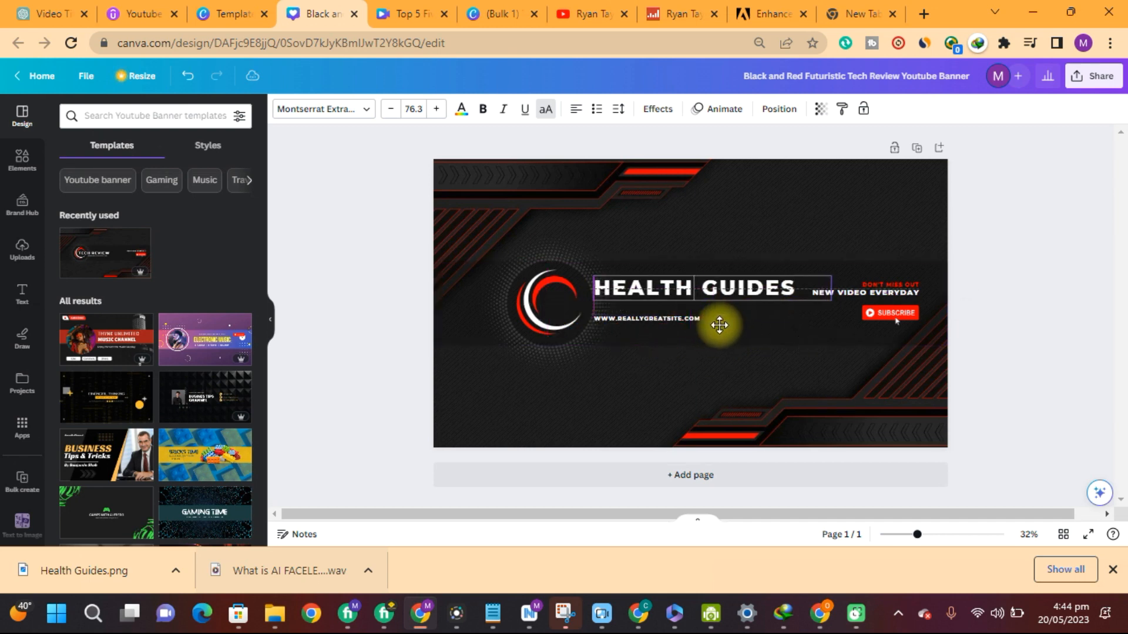
left_click_drag(590, 275, 621, 281)
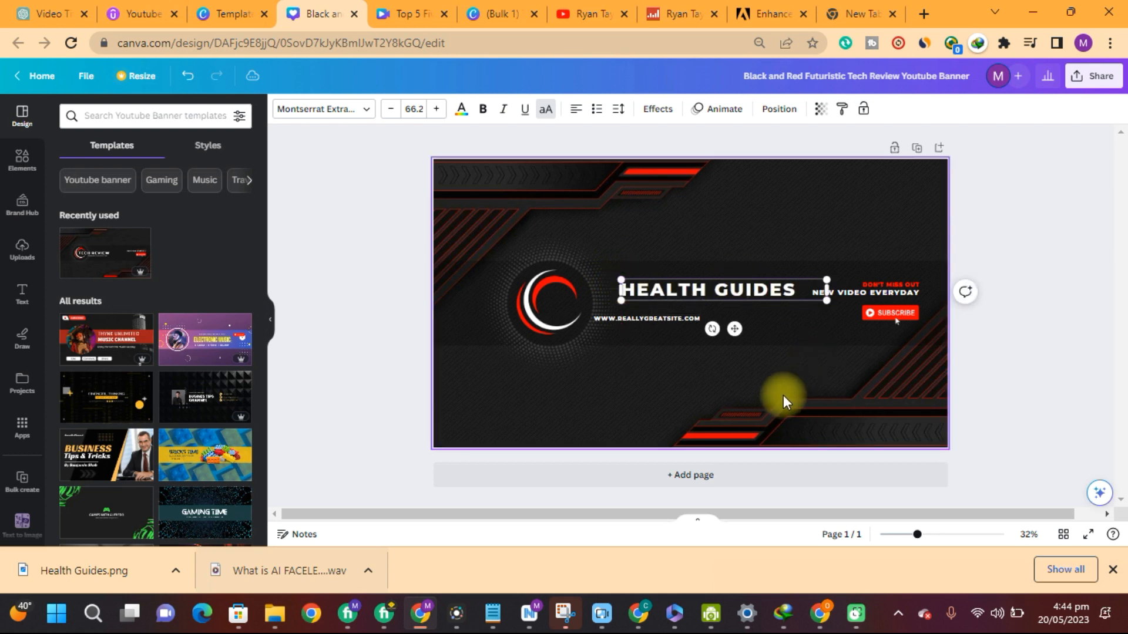
left_click(999, 371)
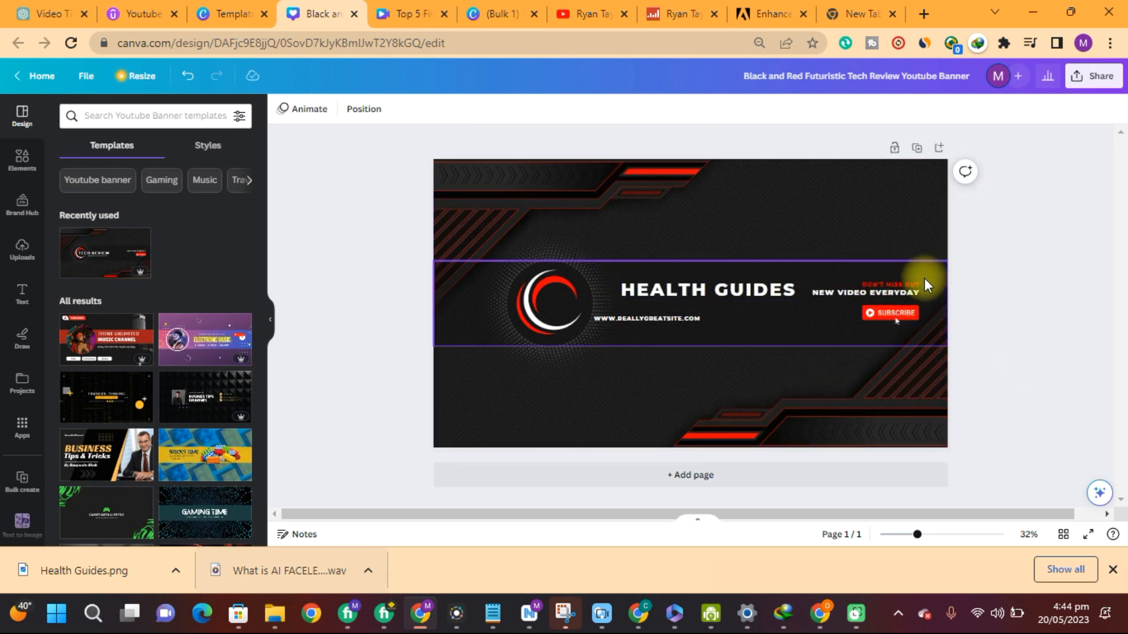
Shrink the dark horizontal band to the banner's left end, and shift the subscribe group and the HEALTH GUIDES title slightly left
left_click(940, 290)
left_click_drag(941, 289, 495, 297)
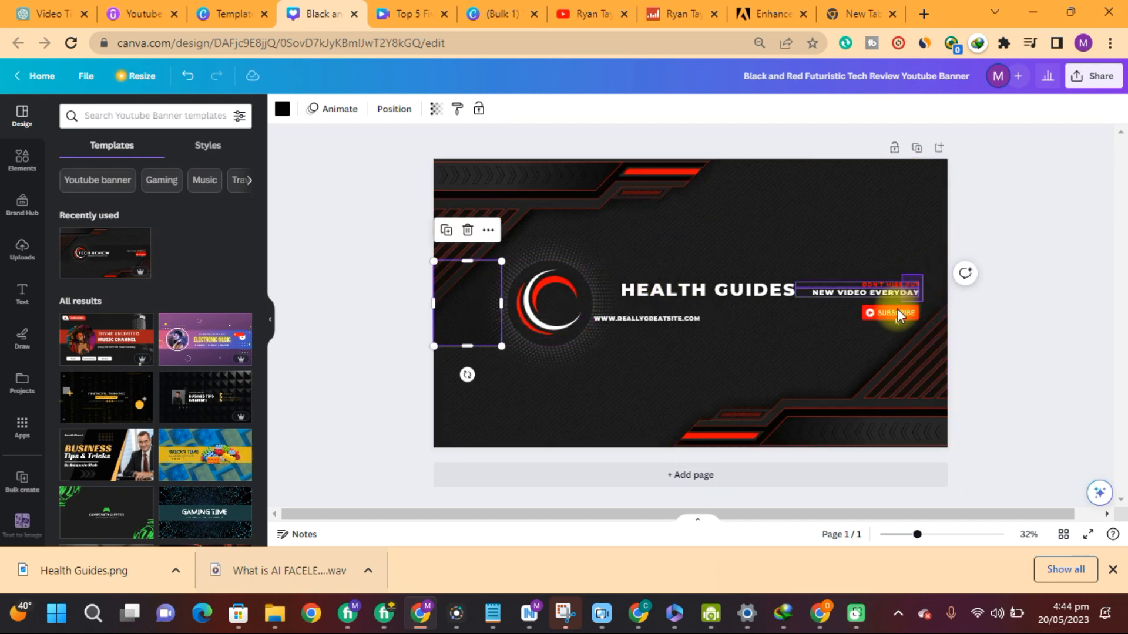
left_click(889, 324)
left_click_drag(889, 290, 851, 292)
left_click_drag(711, 292, 695, 289)
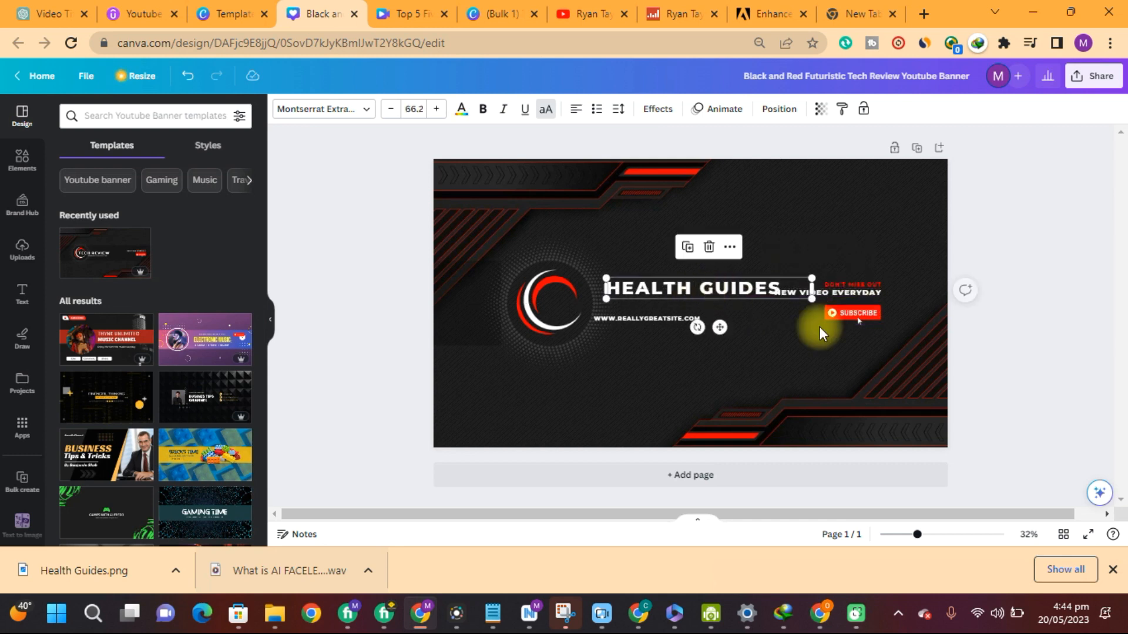
Delete the "NEW VIDEO EVERYDAY" and website text lines, and move the Subscribe graphic below the title
left_click(833, 294)
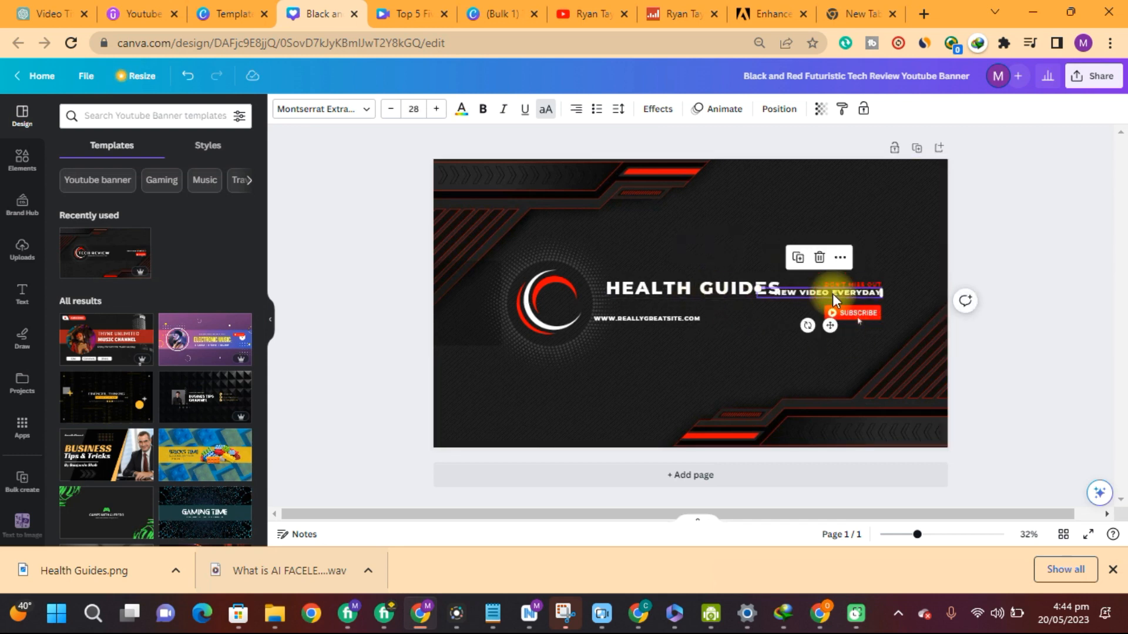
key("Delete")
left_click_drag(855, 314, 739, 314)
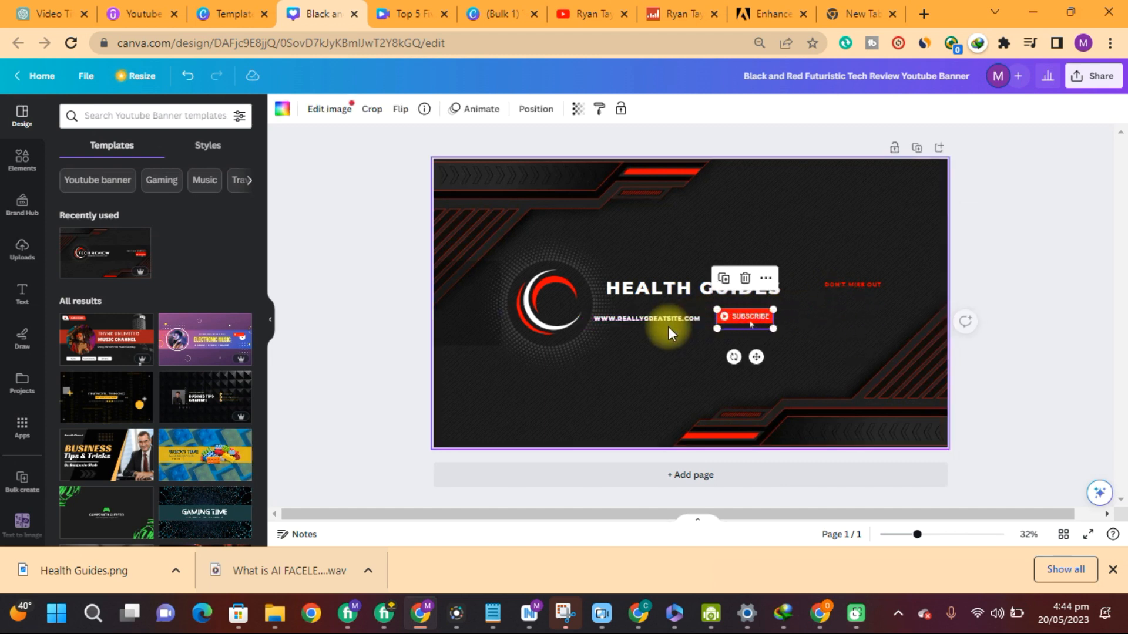
left_click(669, 317)
key("Delete")
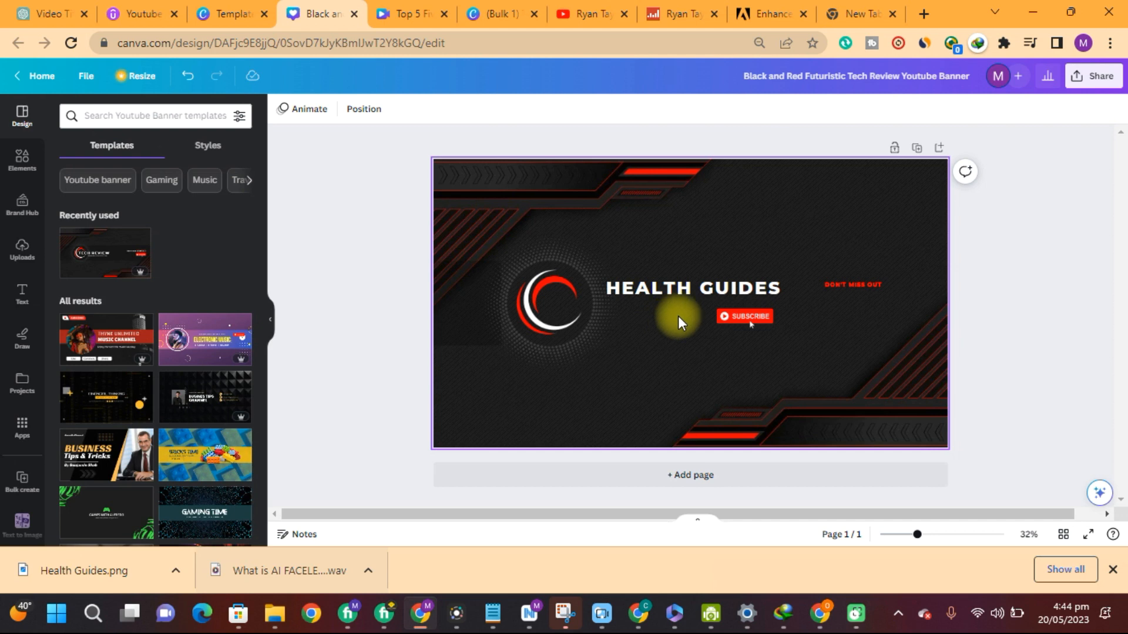
Stack the "DON'T MISS OUT" text and the Subscribe graphic directly beneath the HEALTH GUIDES title
left_click_drag(732, 318, 668, 321)
left_click_drag(840, 286, 665, 305)
left_click(1037, 262)
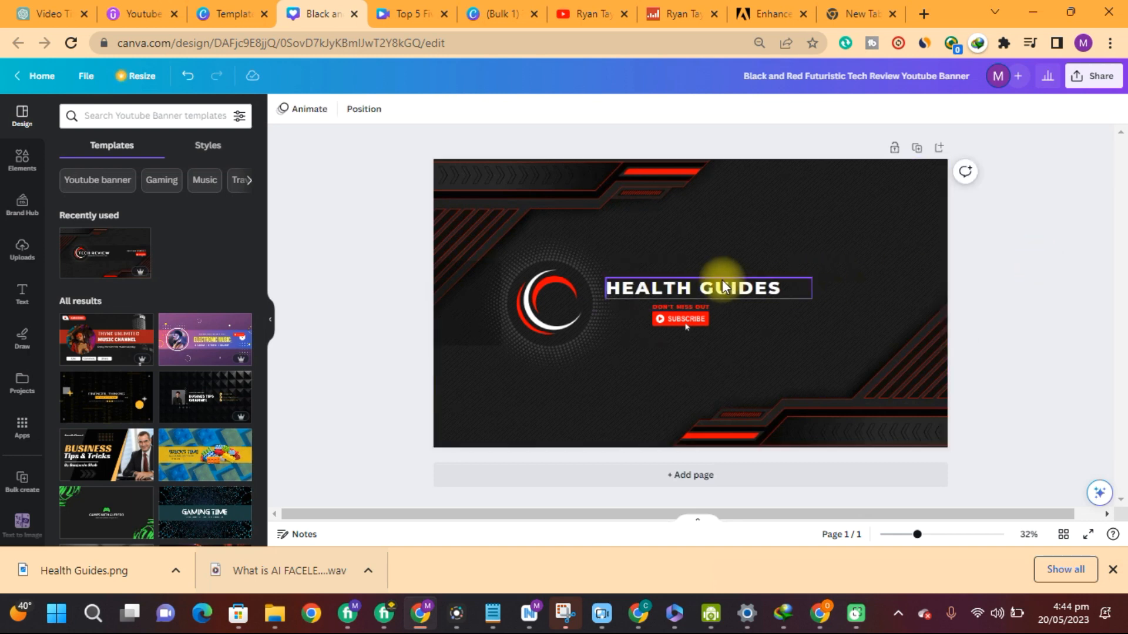
Shift the HEALTH GUIDES title right and centre the "DON'T MISS OUT" text and Subscribe graphic under it
left_click_drag(733, 284, 758, 283)
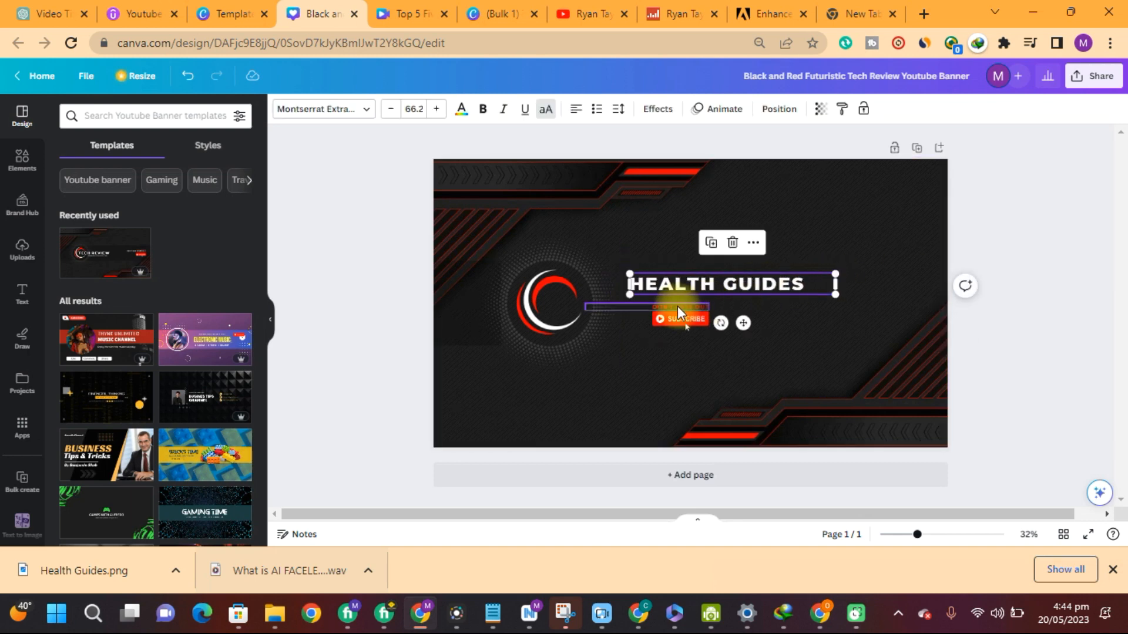
mouse_move(636, 312)
left_mouse_down()
mouse_move(675, 304)
mouse_move(678, 317)
mouse_move(704, 318)
left_mouse_up()
left_click(750, 399)
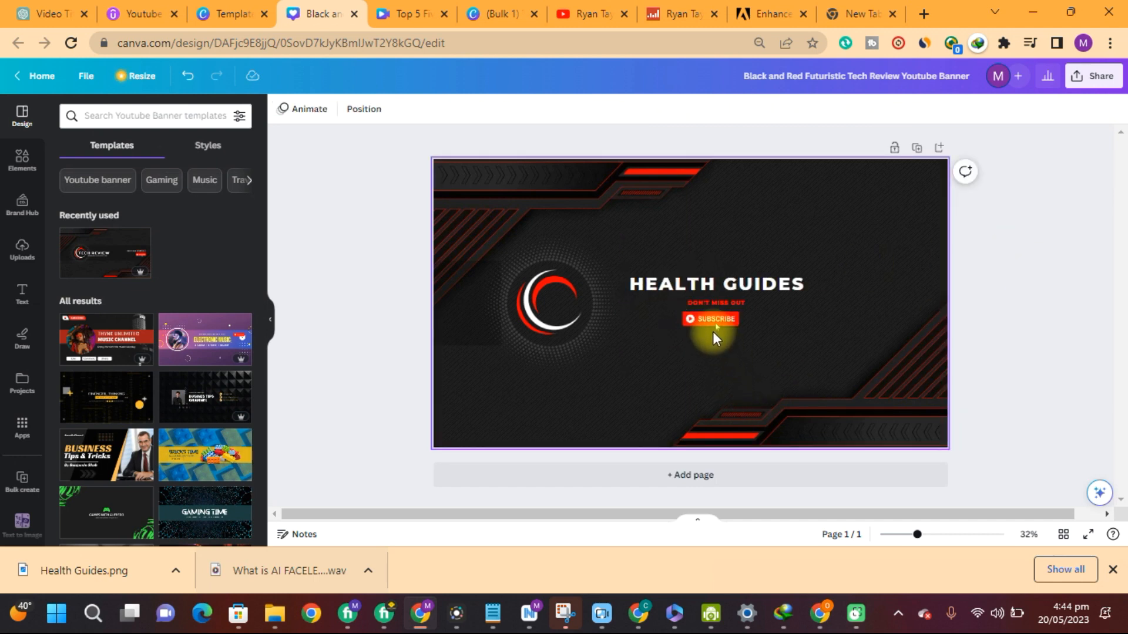
left_click(710, 319)
left_click_drag(710, 318, 715, 318)
left_click(503, 372)
Replace the red and white crescent logo with the uploaded Health Guides.png, placed over the dotted circle beside the title
left_click(563, 321)
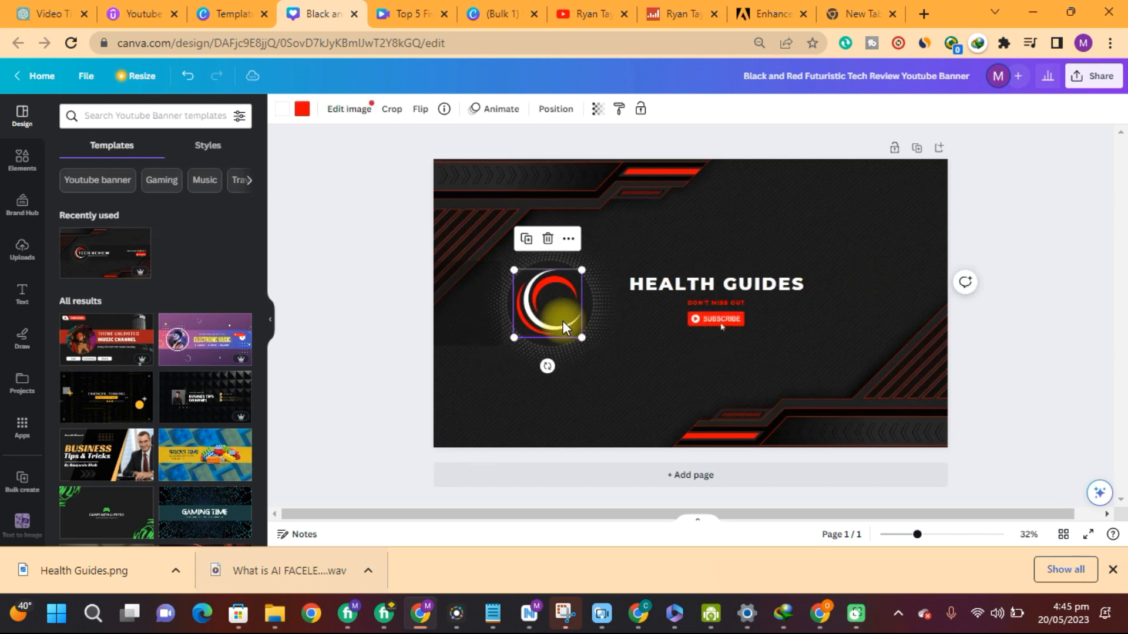
key("Delete")
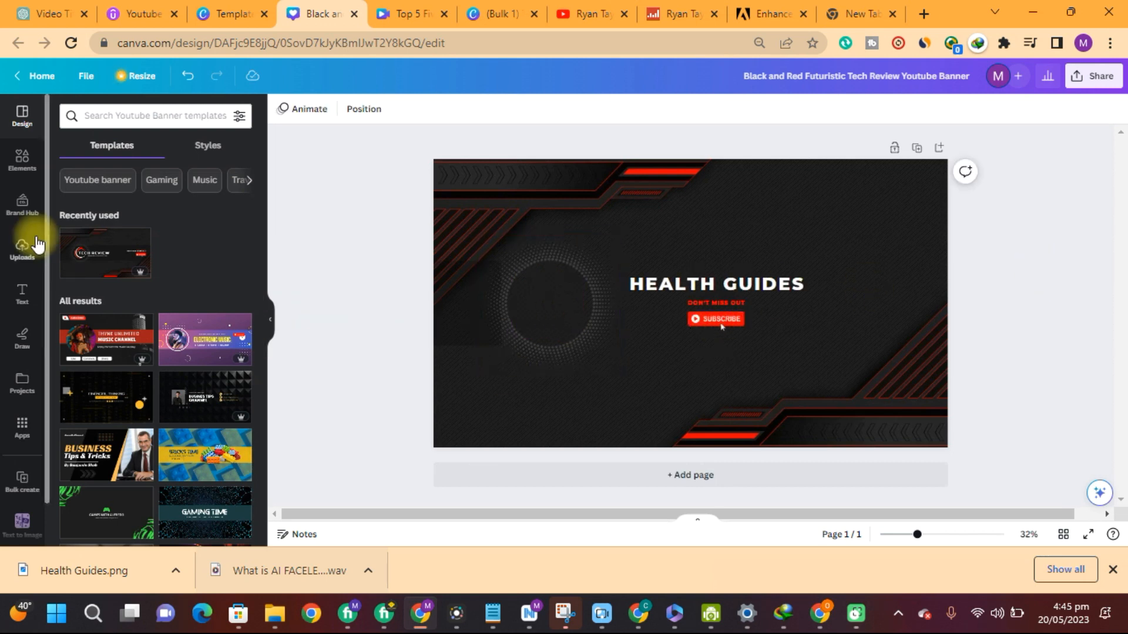
left_click(21, 251)
mouse_move(51, 569)
left_mouse_down()
mouse_move(130, 351)
mouse_move(112, 298)
mouse_move(117, 309)
left_mouse_up()
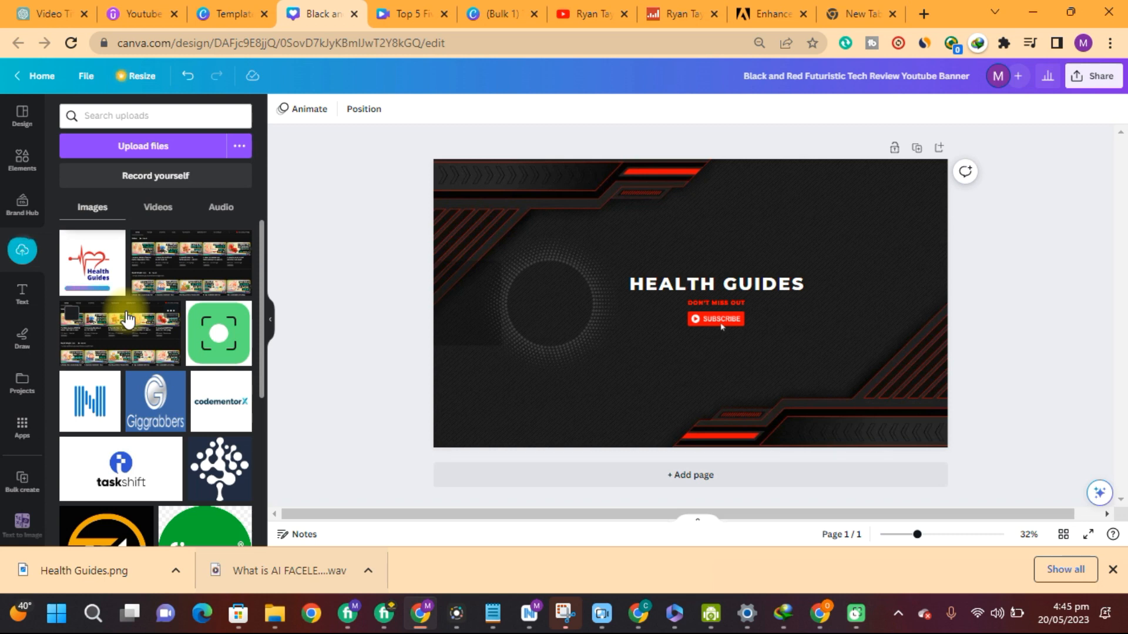
left_click(91, 266)
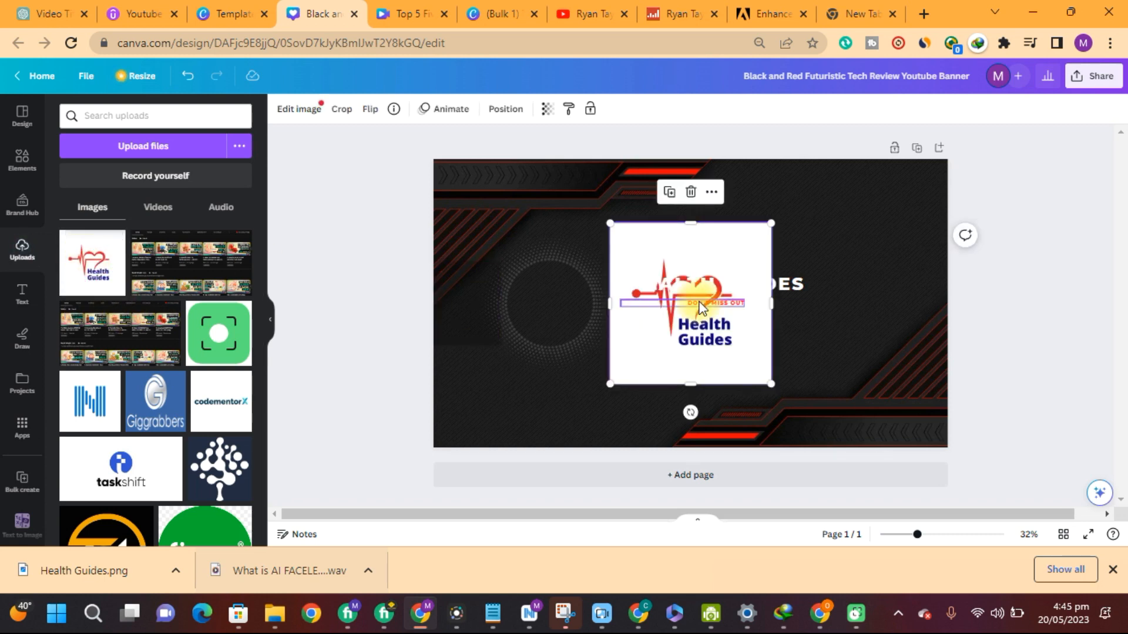
mouse_move(687, 332)
left_mouse_down()
mouse_move(534, 330)
mouse_move(544, 334)
left_mouse_up()
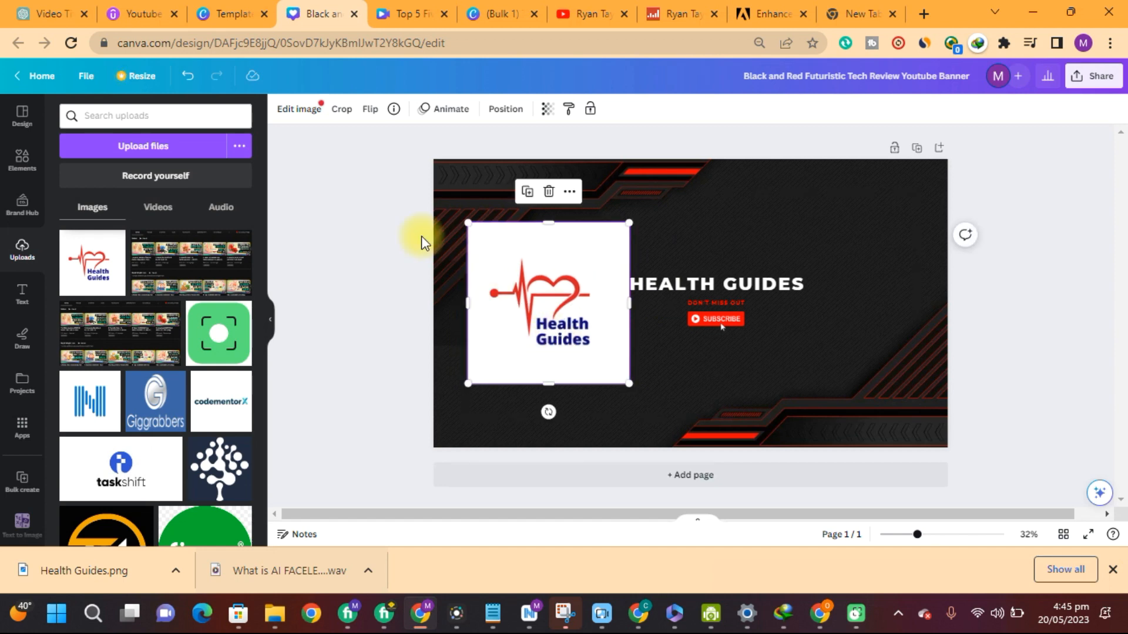
Search the elements for "circle image frame" and add the plain circular landscape frame to the banner
left_click(22, 175)
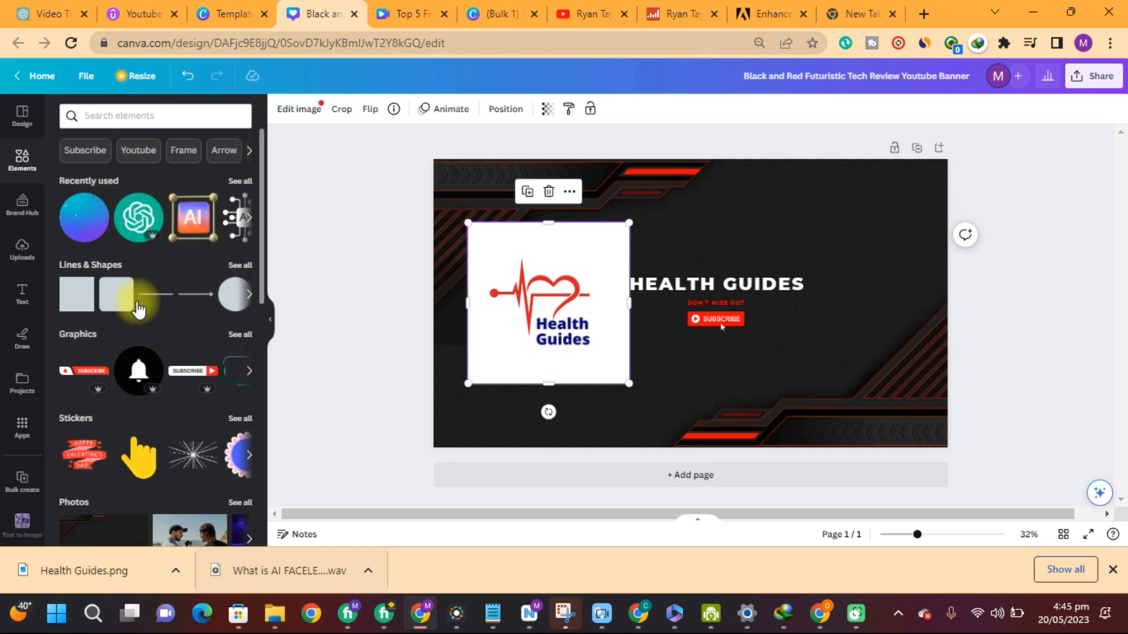
left_click(169, 116)
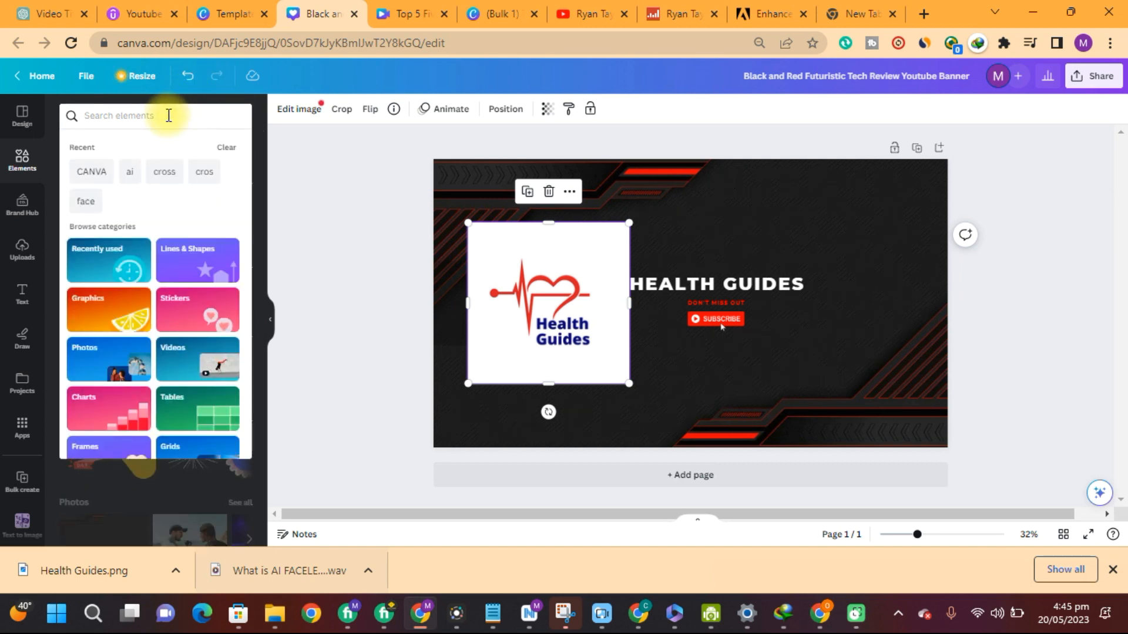
type("circle")
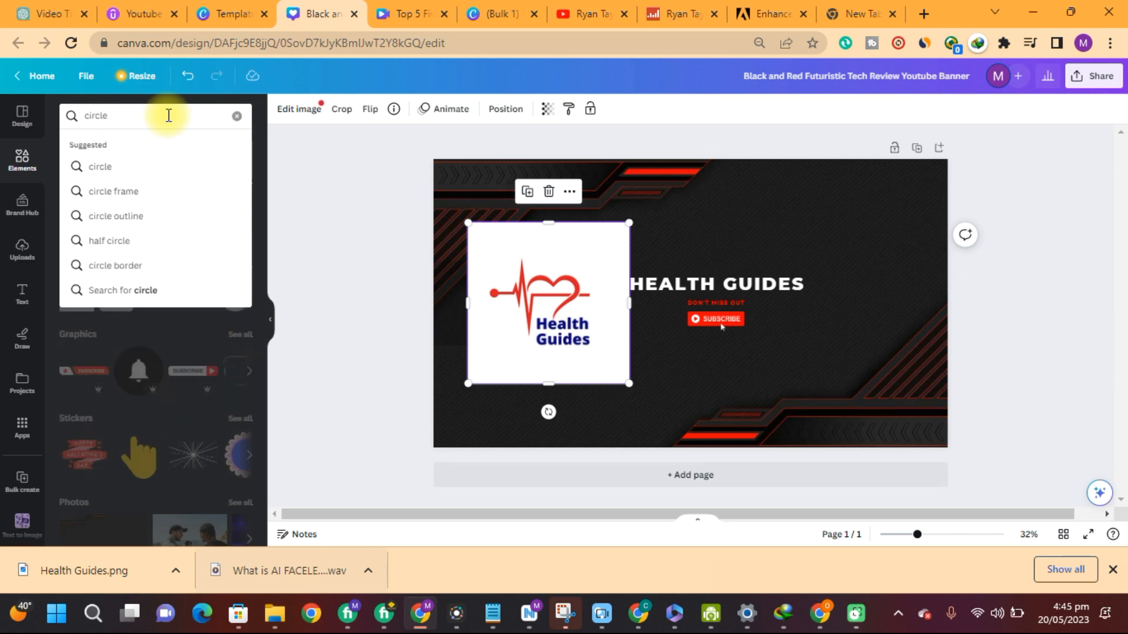
type(" image")
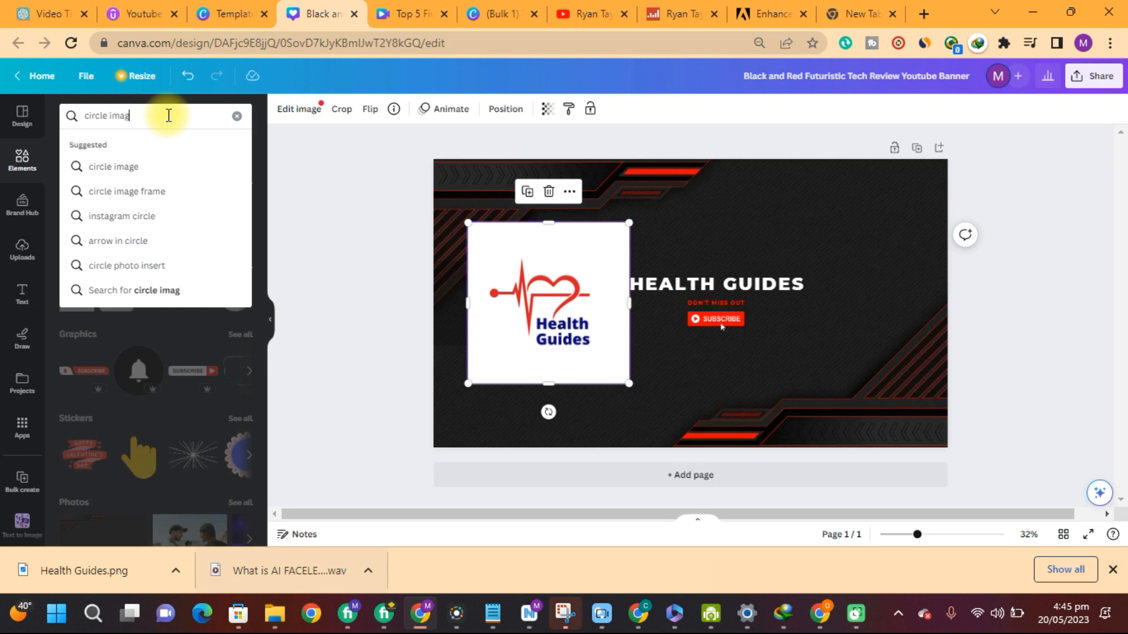
left_click(142, 196)
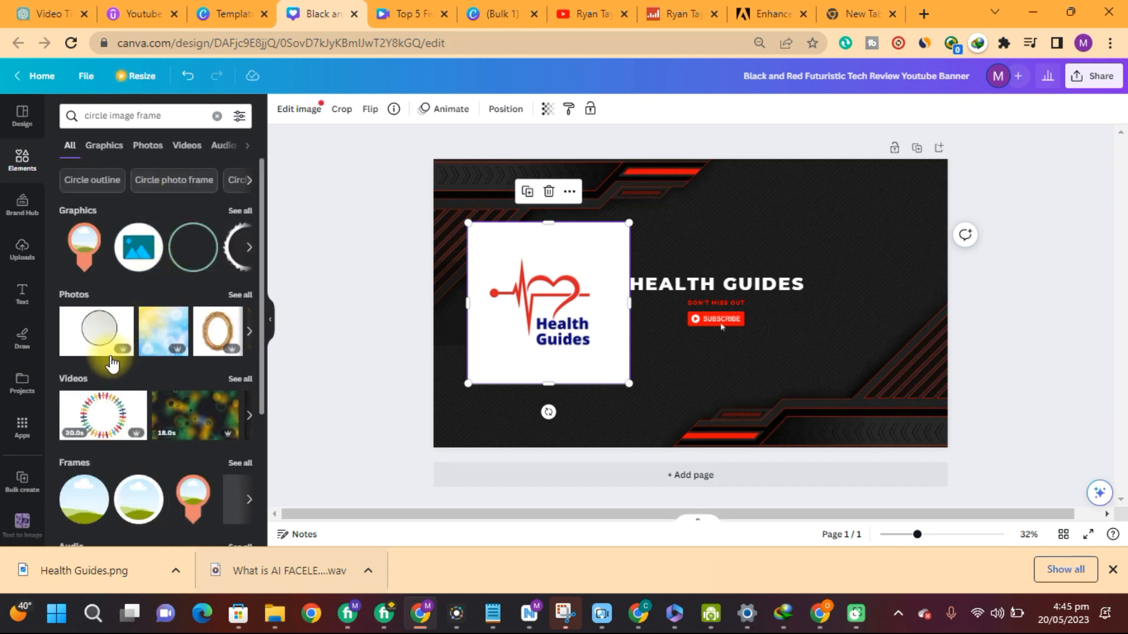
left_click(81, 504)
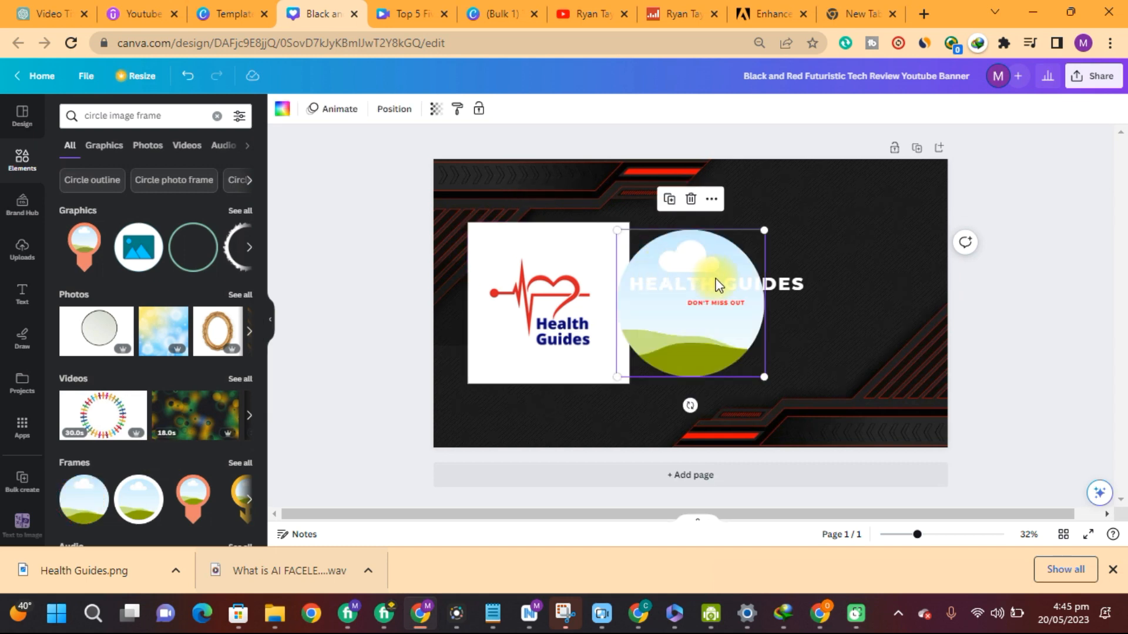
Set the logo image aside in the banner's upper-right corner, then shrink the circular frame and place it over the dotted circle
mouse_move(534, 307)
left_mouse_down()
mouse_move(756, 226)
mouse_move(881, 197)
left_mouse_up()
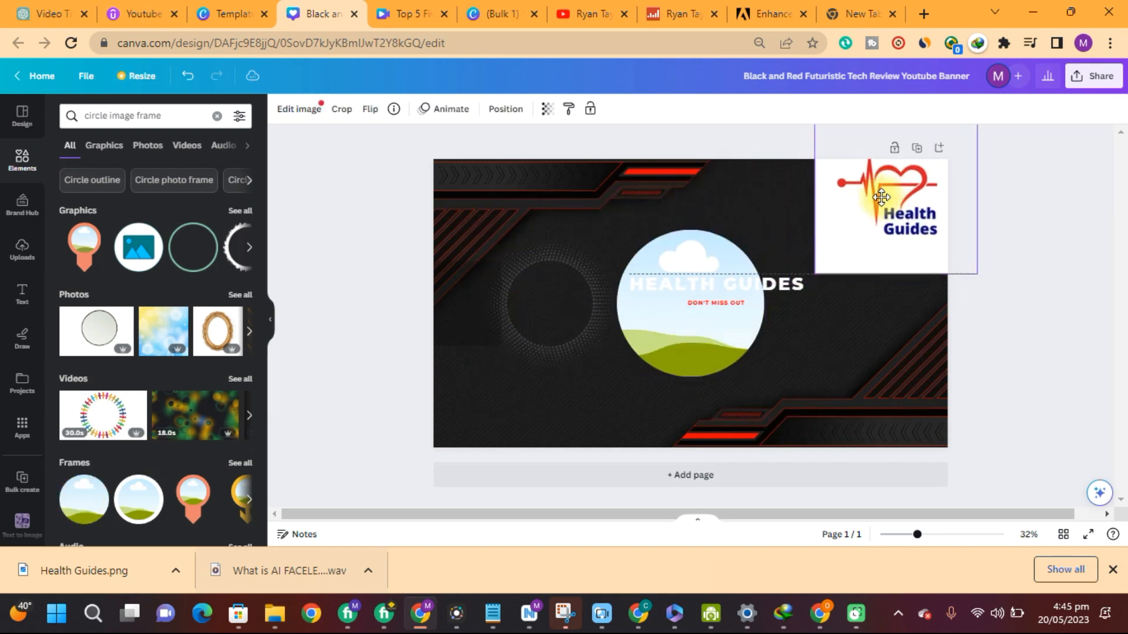
left_click(723, 245)
left_click_drag(763, 229, 675, 305)
left_click_drag(651, 351, 571, 311)
Shrink the dotted circle graphic and centre it around the circular frame
left_click_drag(531, 371, 539, 340)
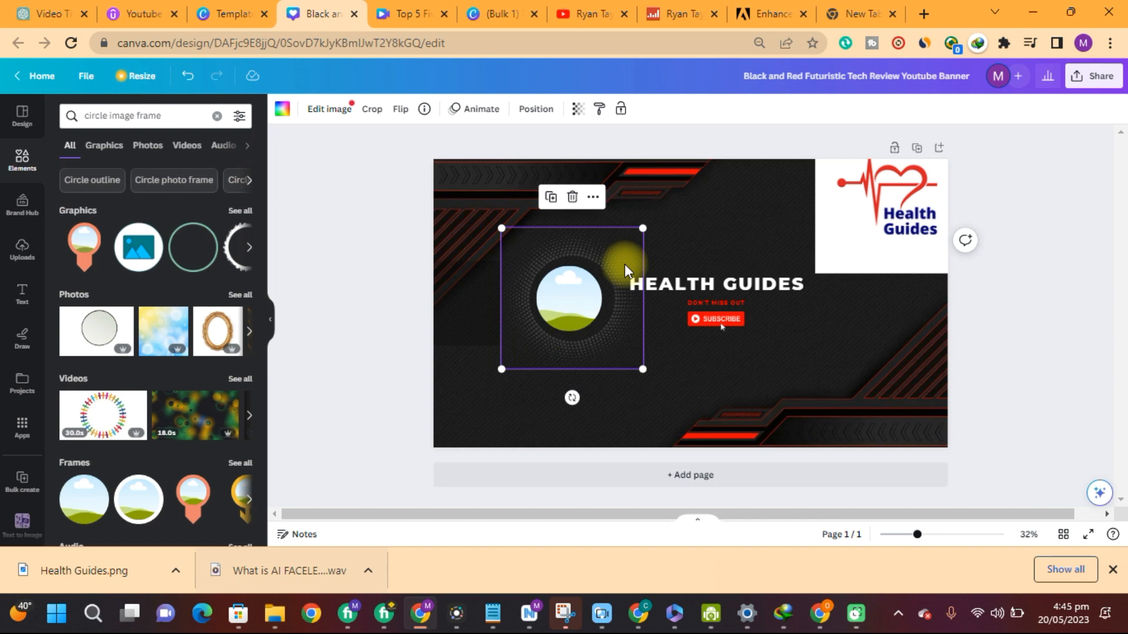
left_click_drag(630, 236, 611, 262)
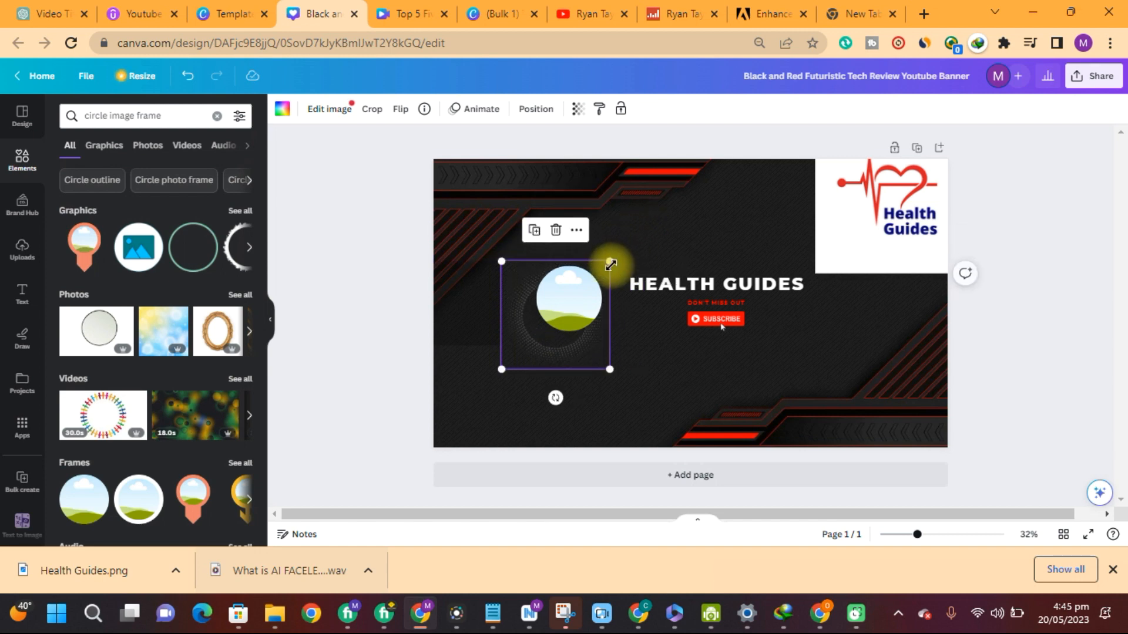
left_click_drag(560, 355, 575, 339)
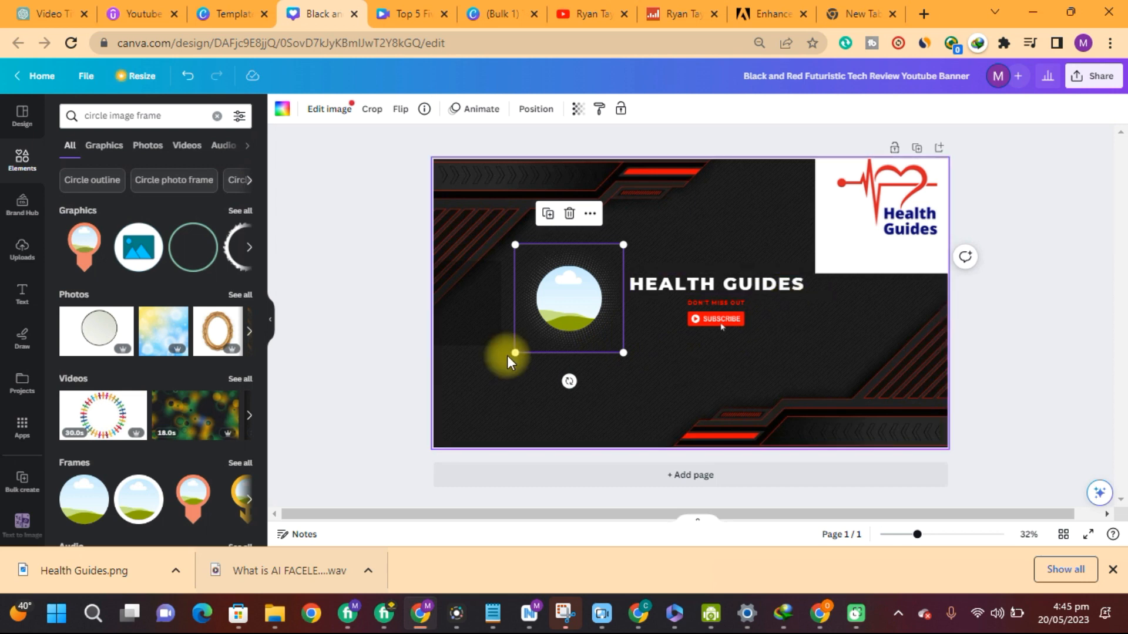
Move the circular frame and dotted circle together closer to the HEALTH GUIDES title, and fill the frame with the Health Guides logo
left_click(466, 376)
left_click_drag(615, 232, 552, 302)
left_click_drag(551, 302, 566, 295)
left_click(1028, 284)
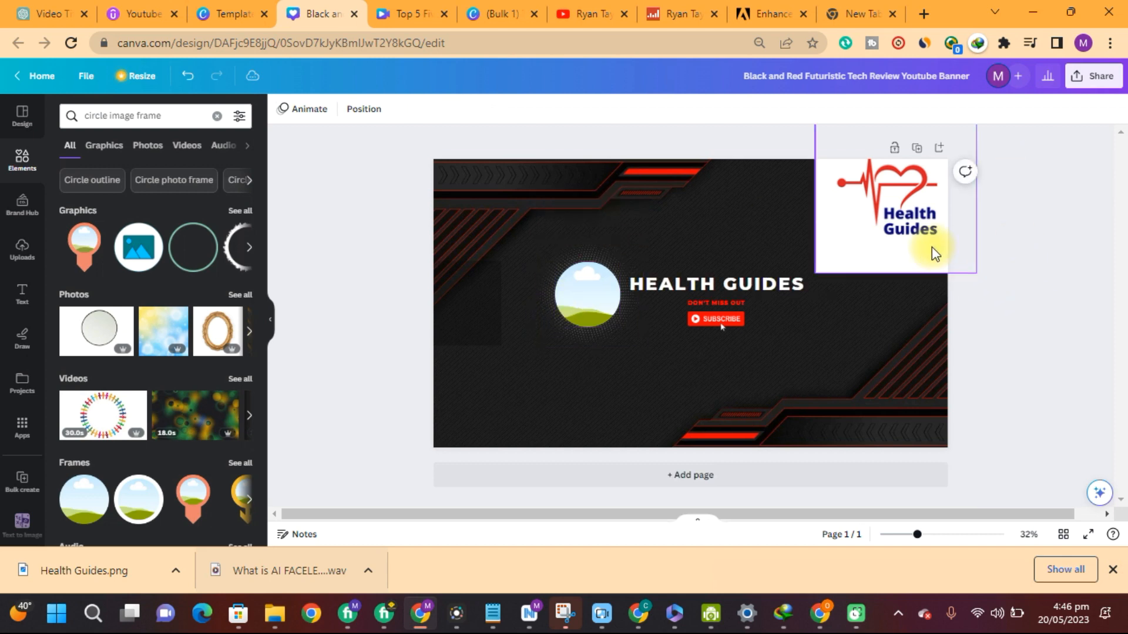
left_click(931, 251)
mouse_move(932, 251)
left_mouse_down()
mouse_move(689, 260)
mouse_move(611, 286)
mouse_move(599, 321)
left_mouse_up()
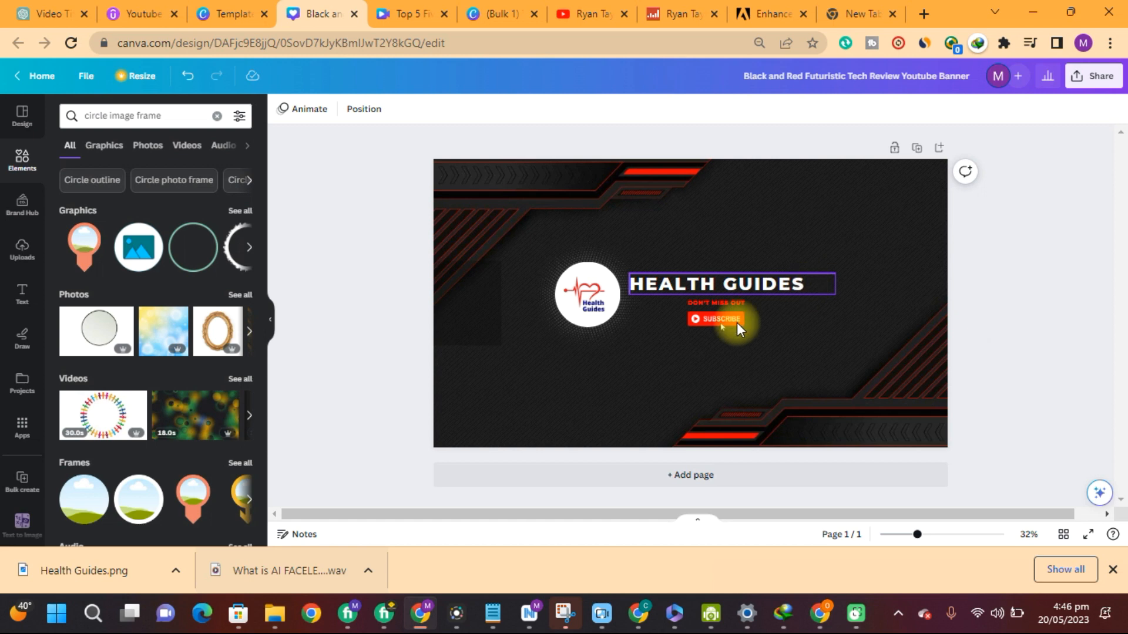
Stretch the dark rectangle at the banner's left edge across the full width of the banner
left_click(456, 336)
left_click_drag(500, 301, 966, 294)
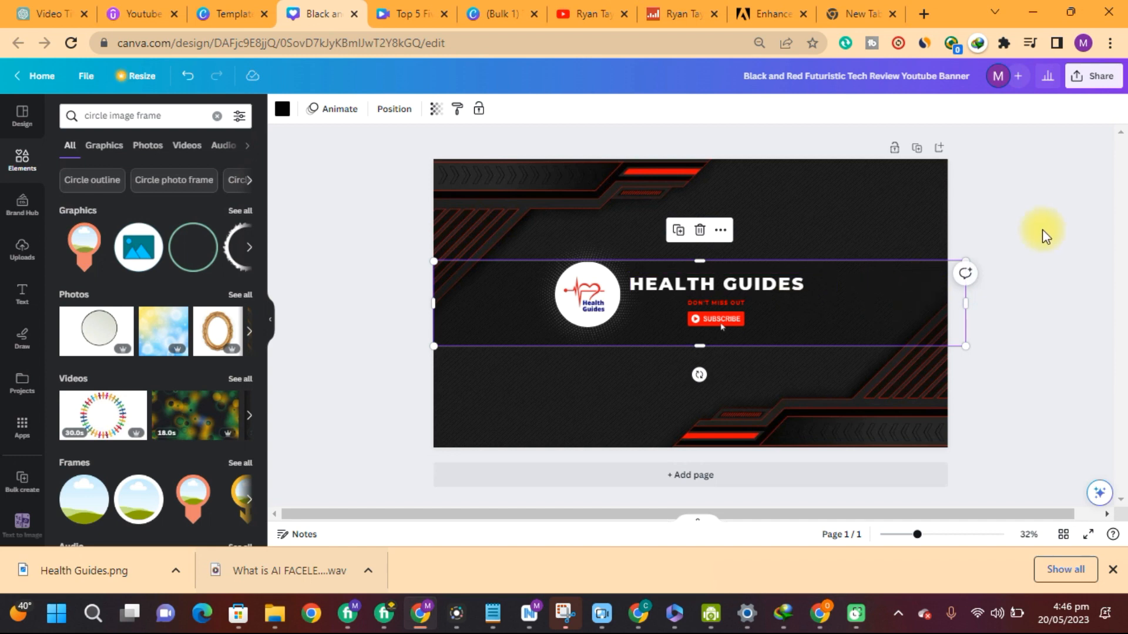
left_click(1032, 200)
Download the finished banner design as a PNG
left_click(1088, 76)
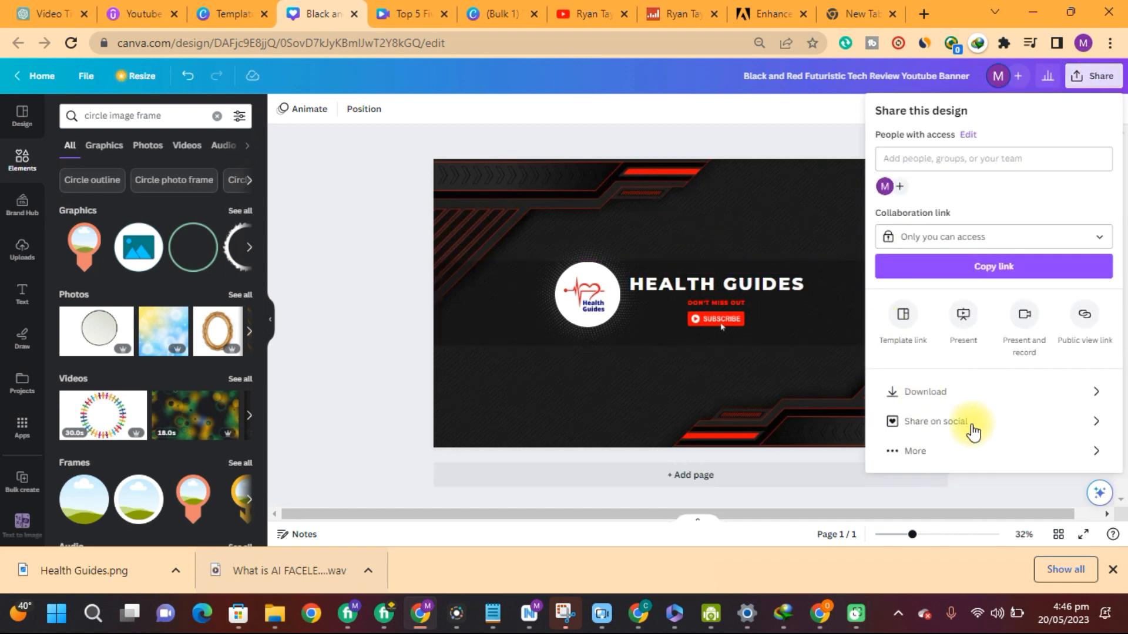
left_click(944, 392)
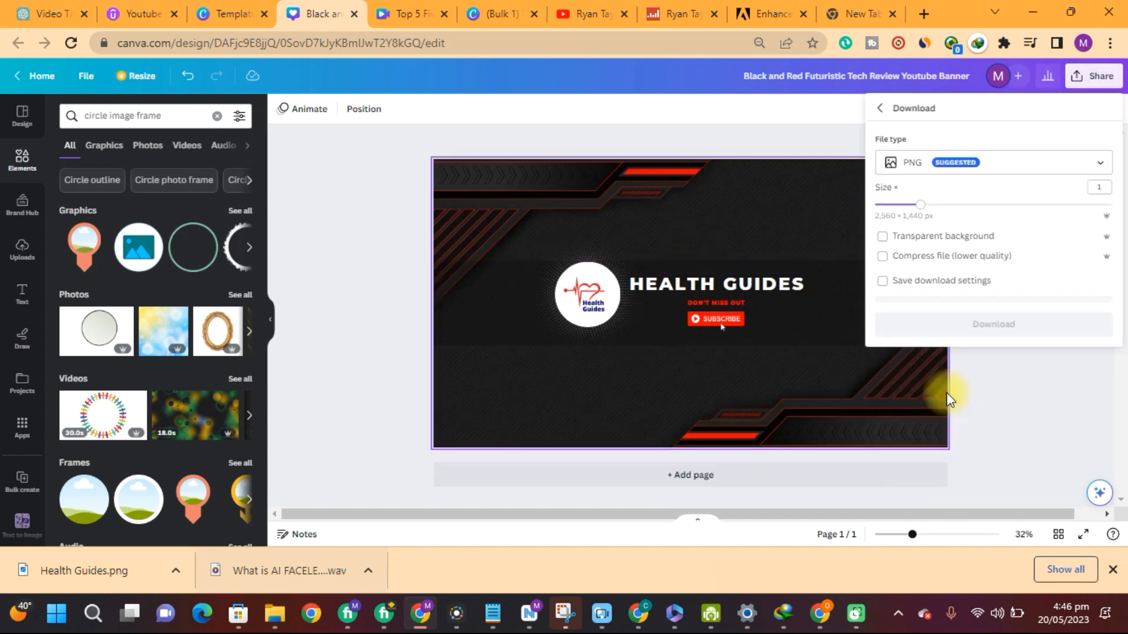
left_click(985, 324)
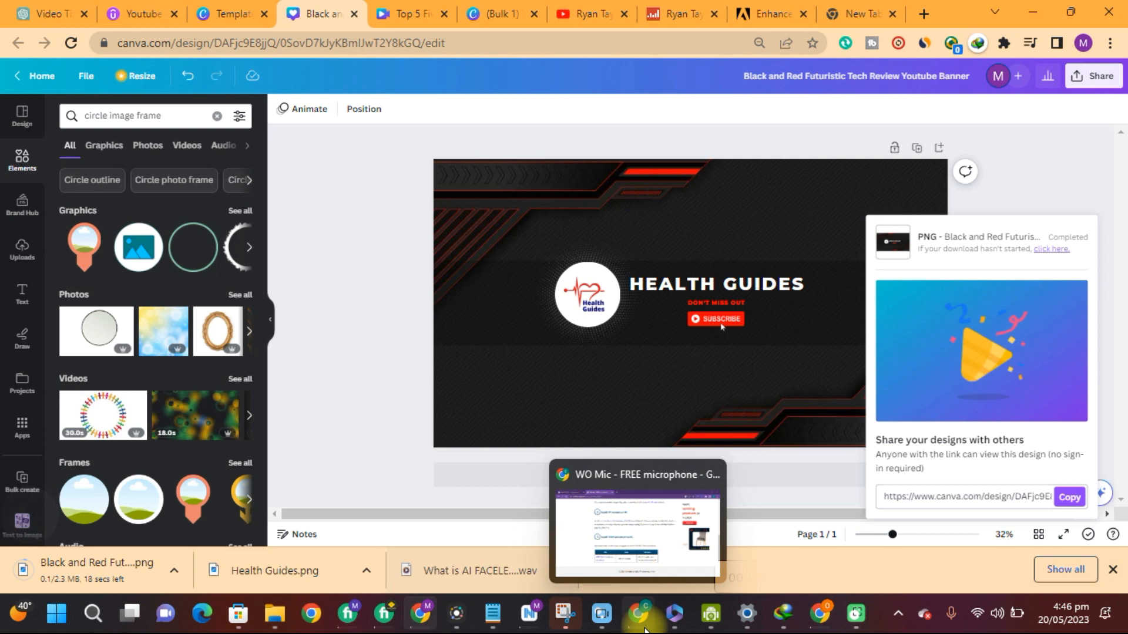
Switch to YouTube Studio and upload the downloaded Black and Red Futuristic Tech Review banner PNG as the banner image
left_click(820, 615)
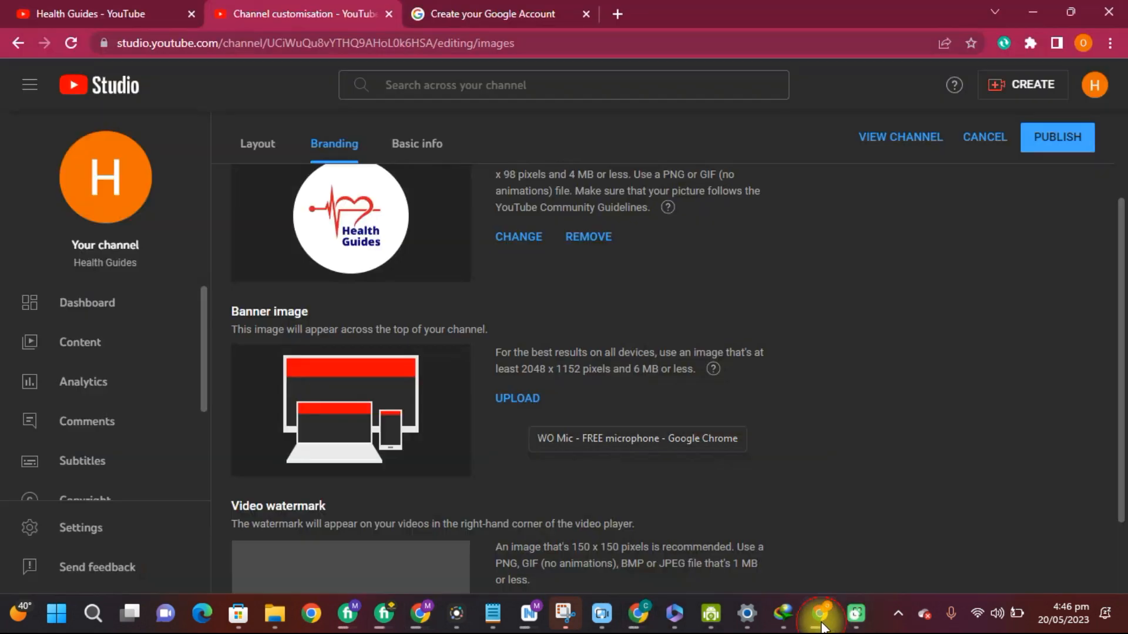
left_click(508, 397)
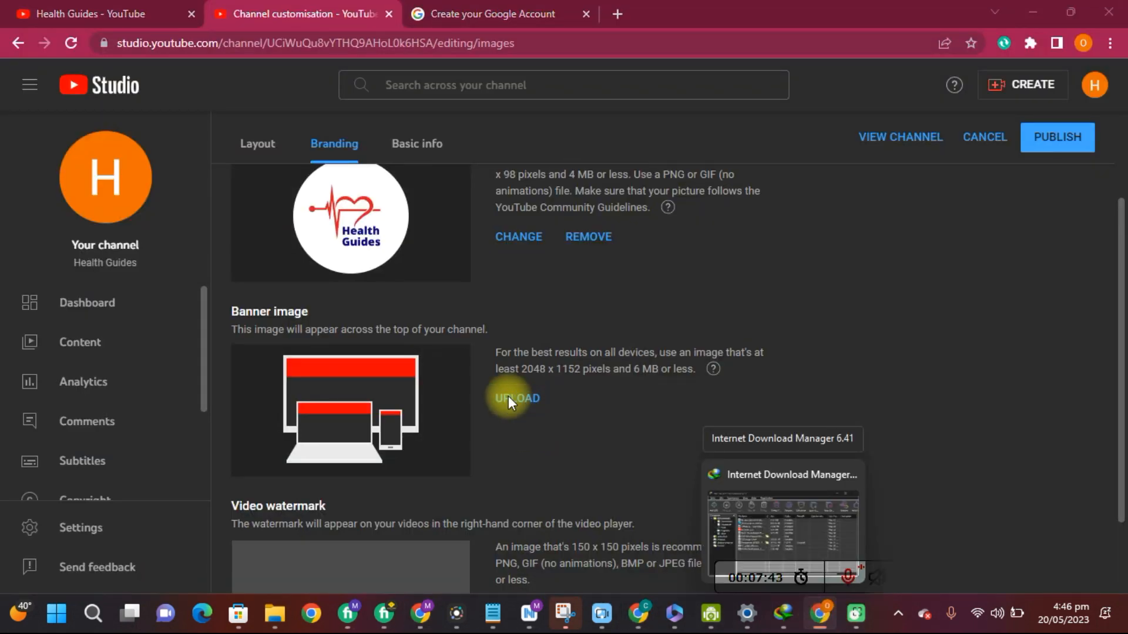
left_click(208, 151)
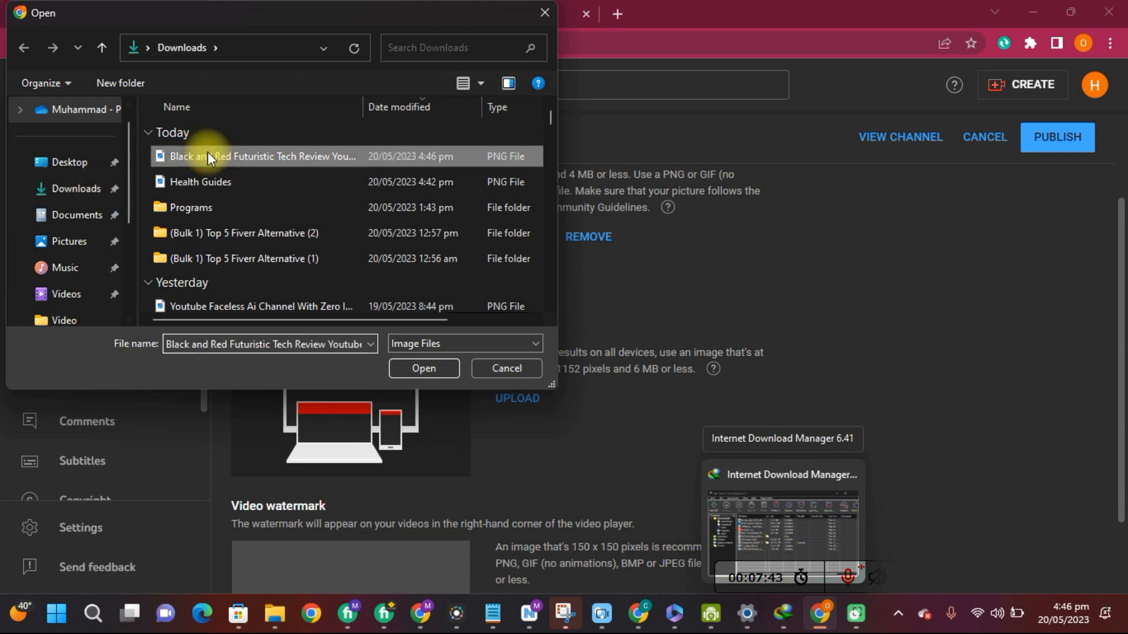
left_click(423, 368)
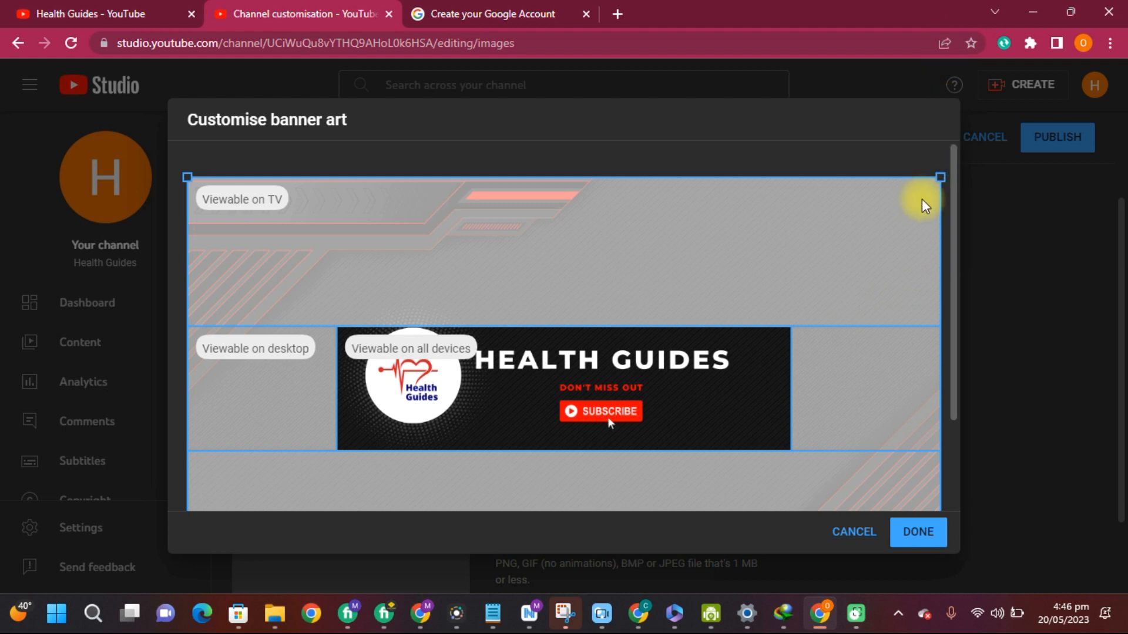
Shrink the banner crop area slightly, centre it around the logo and title, and apply it
left_click_drag(938, 177, 907, 217)
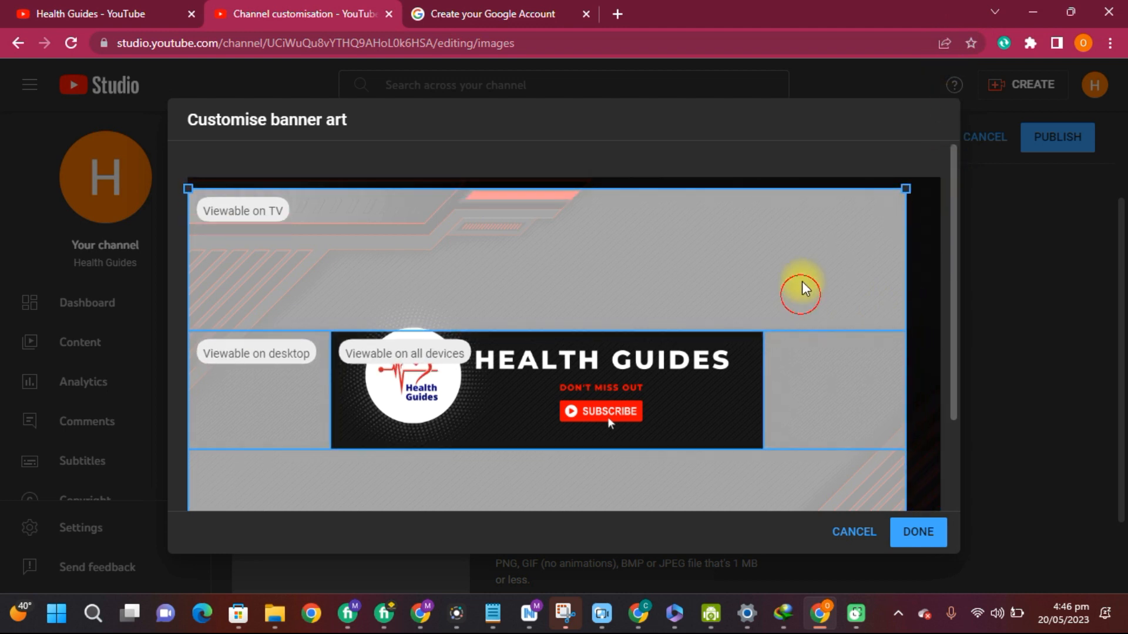
left_click_drag(801, 288, 813, 269)
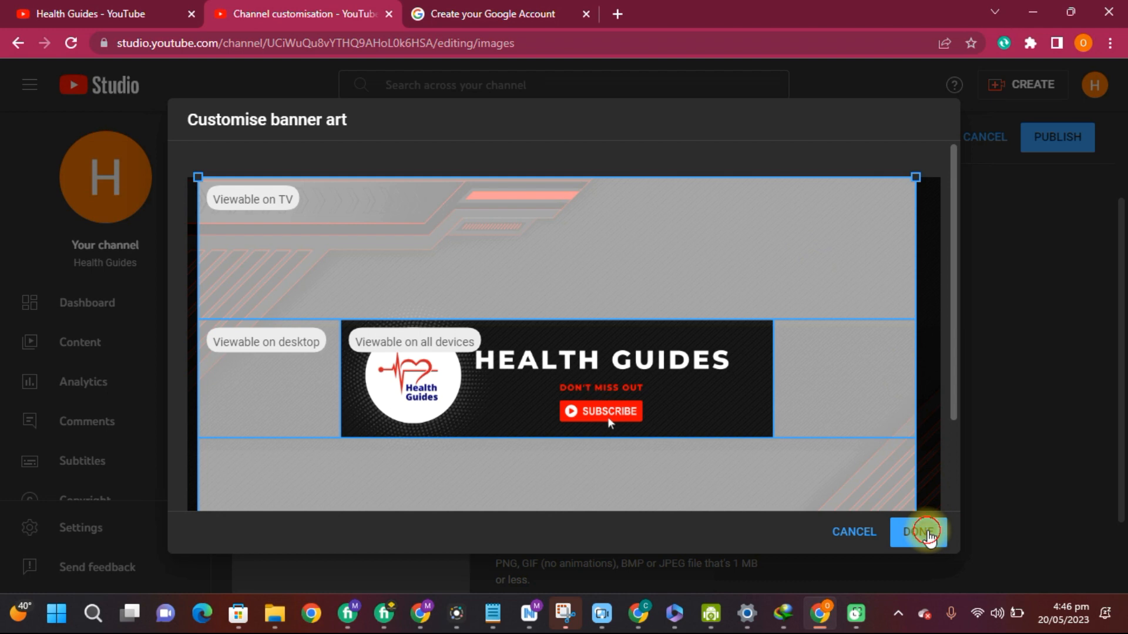
left_click(928, 536)
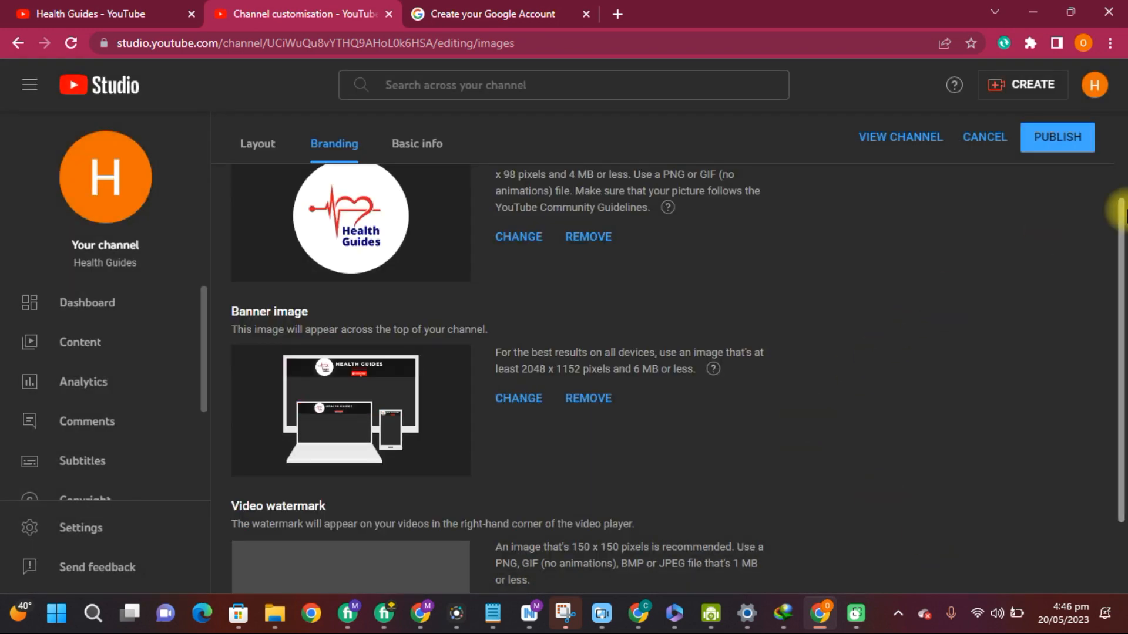
Upload the Health Guides image as the video watermark and publish the branding changes
left_click_drag(1122, 265, 1110, 370)
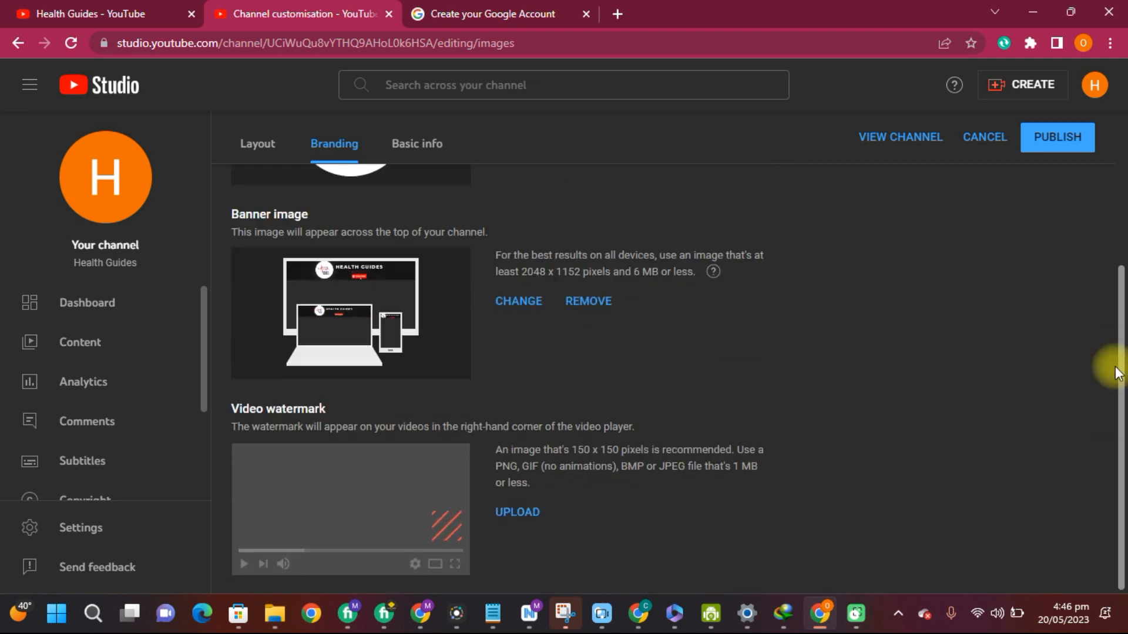
left_click(520, 513)
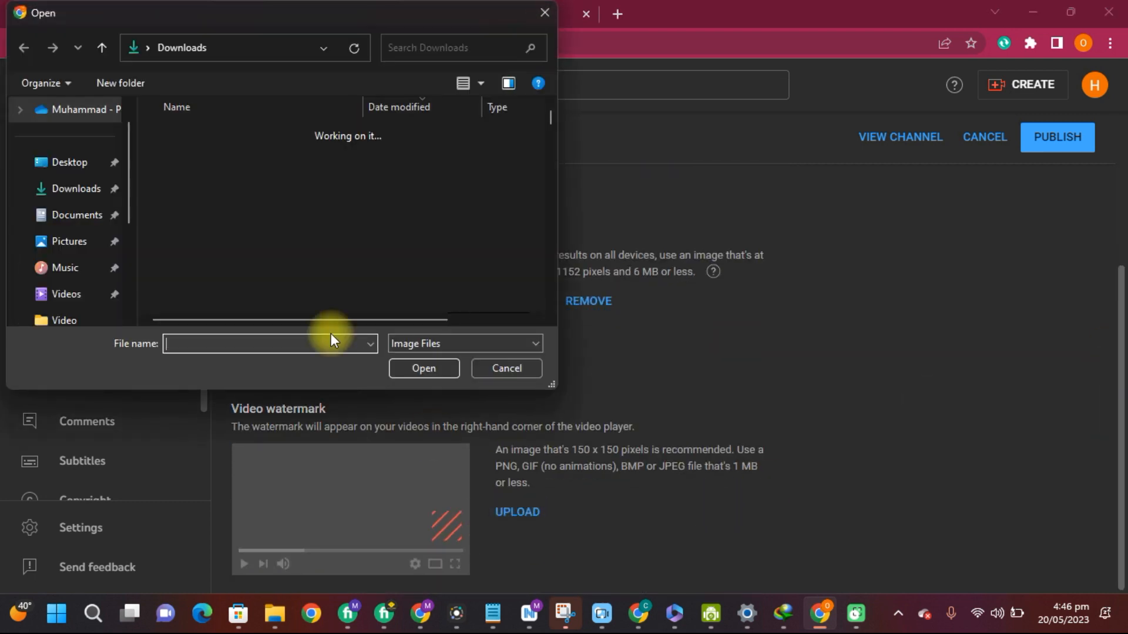
left_click(209, 180)
left_click(395, 368)
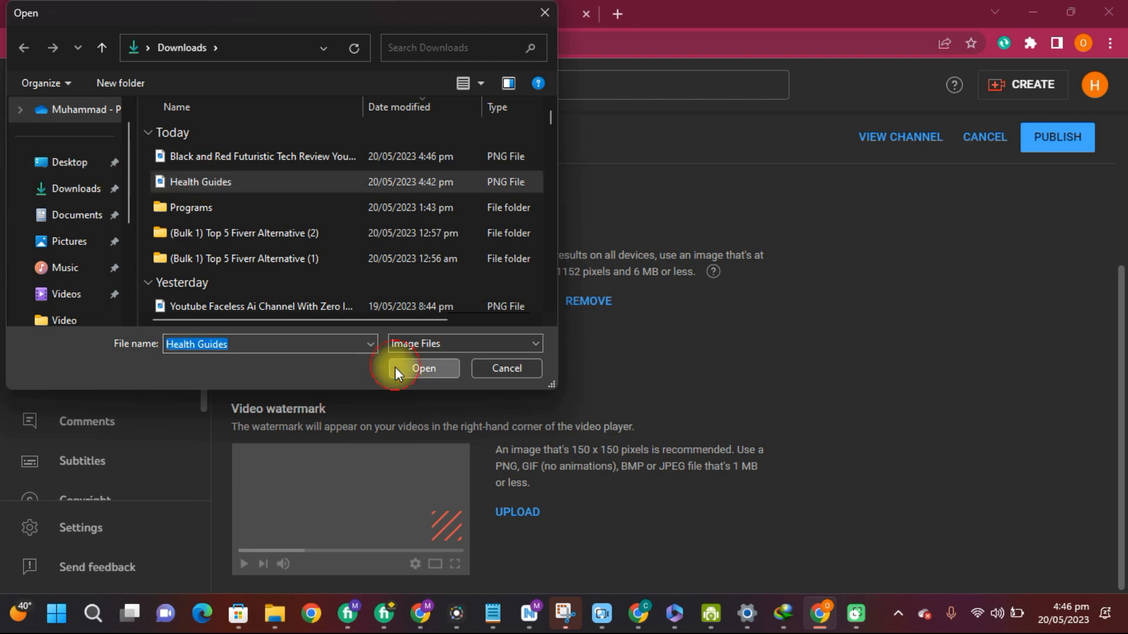
left_click(916, 535)
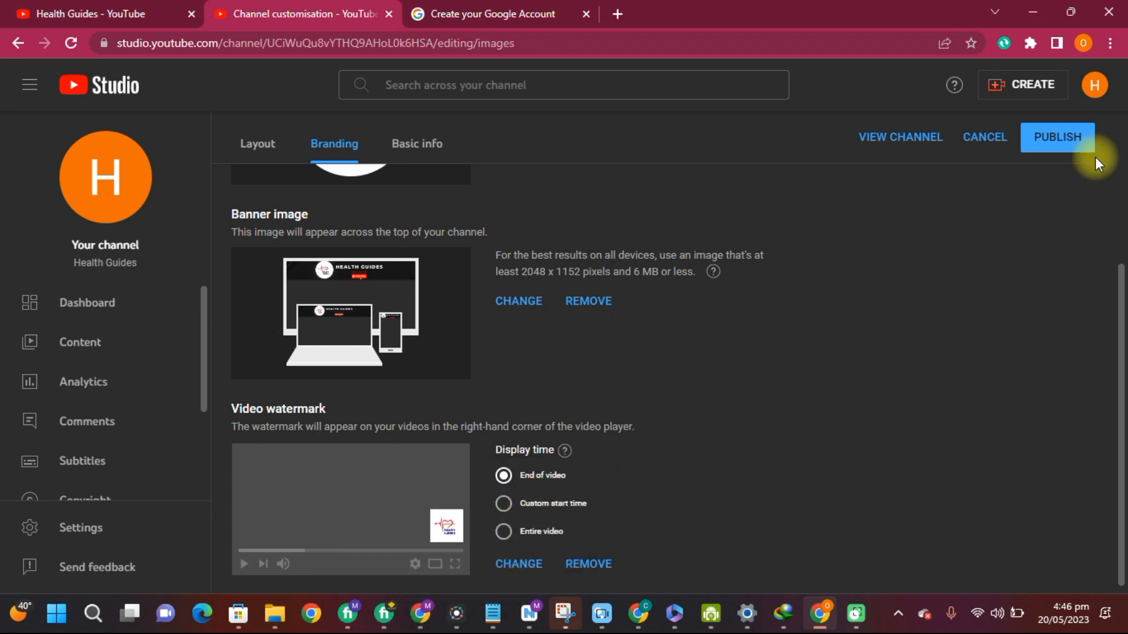
left_click(1066, 143)
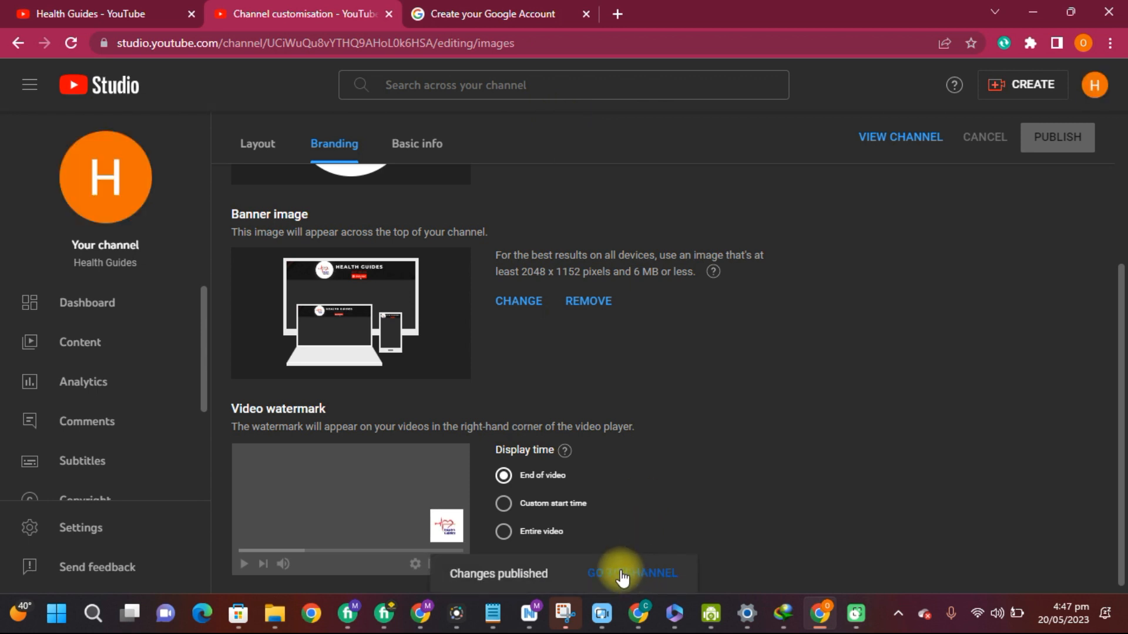
Open the channel page in a new tab and reload it to check the new branding
right_click(99, 171)
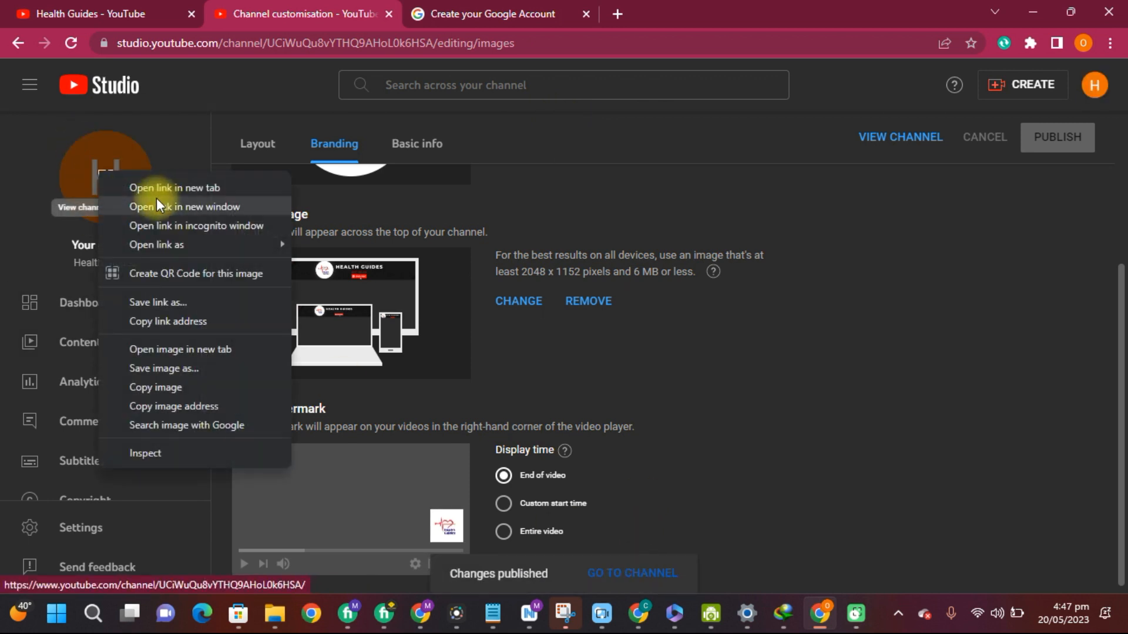
left_click(157, 186)
left_click(445, 9)
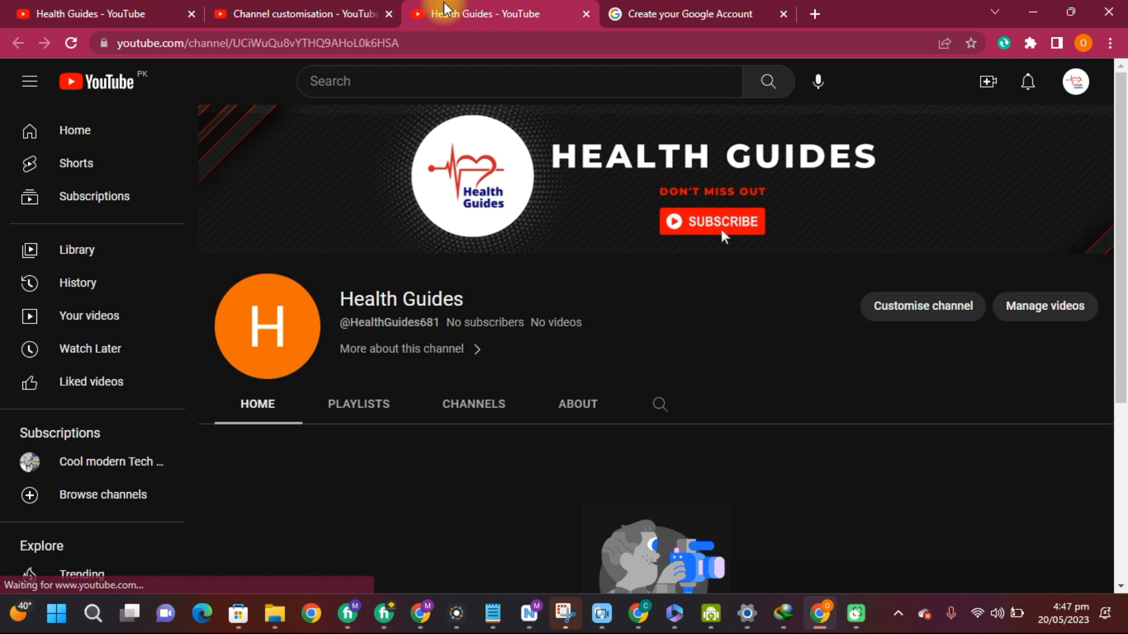
left_click(71, 43)
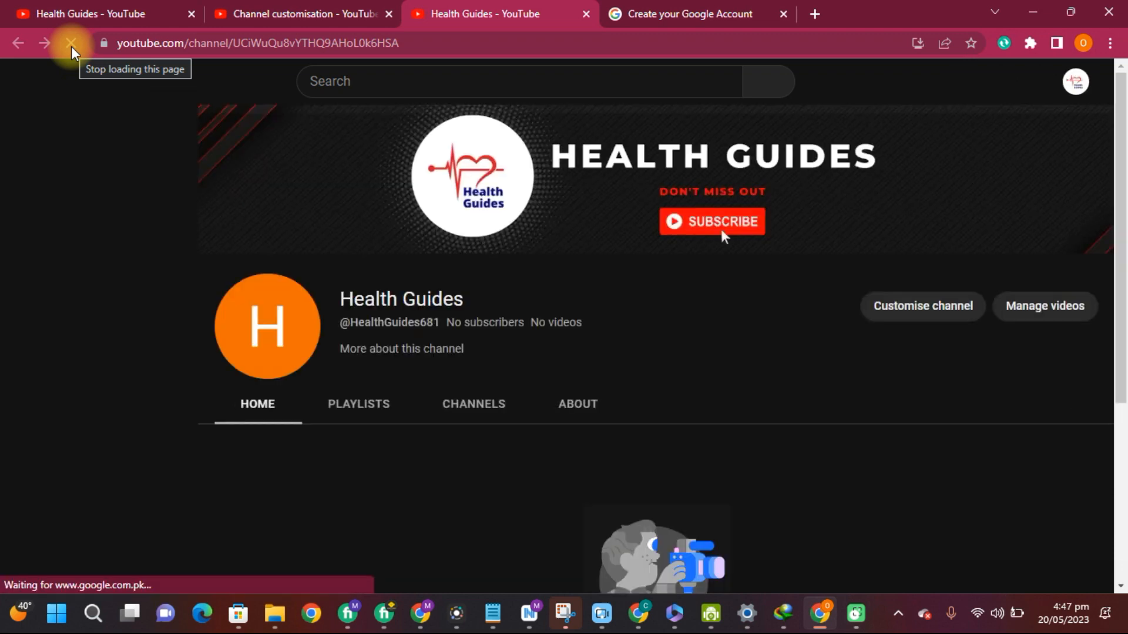
Return to the channel customisation page and upload the Health Guides image again as the profile picture, keeping the full crop
left_click(346, 8)
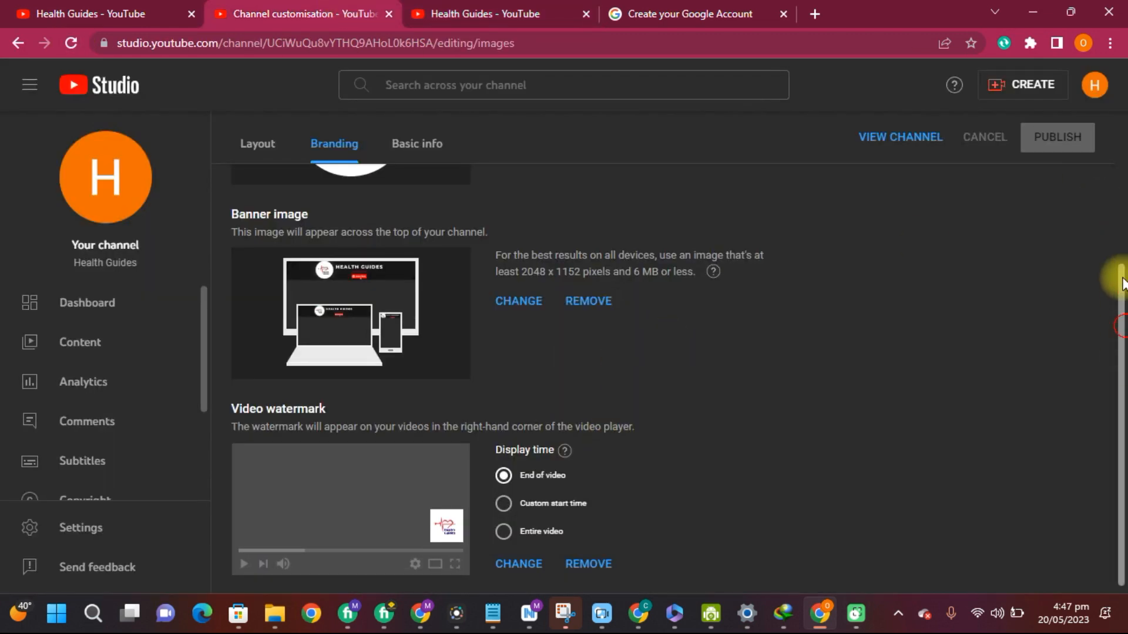
scroll(1119, 276, "up", 3)
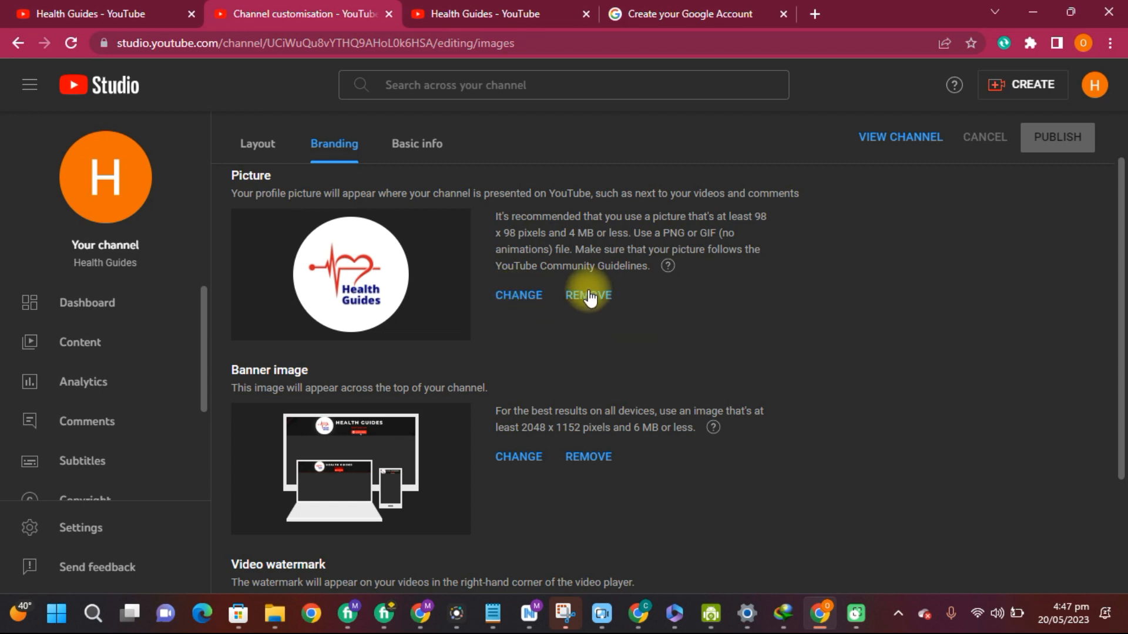
left_click(531, 295)
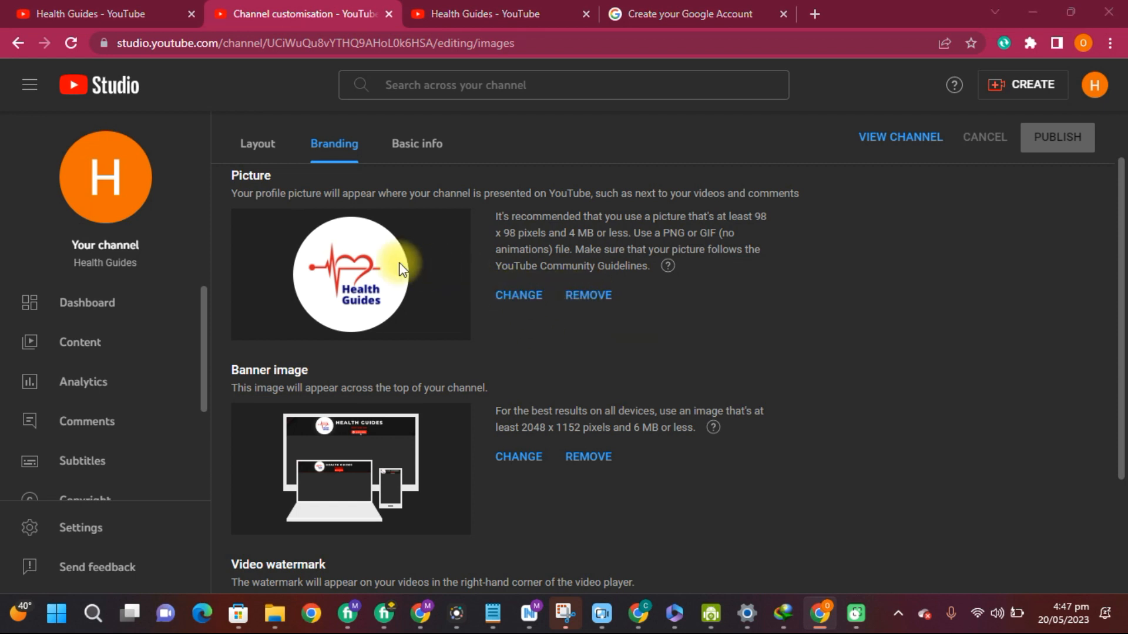
left_click(192, 181)
left_click(424, 368)
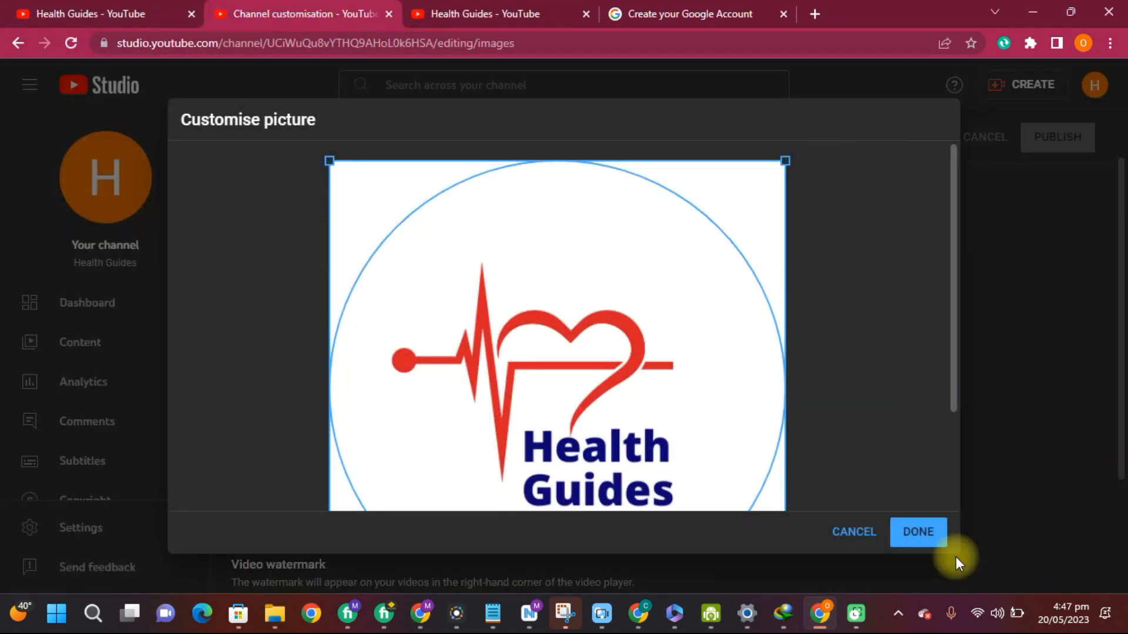
left_click(915, 532)
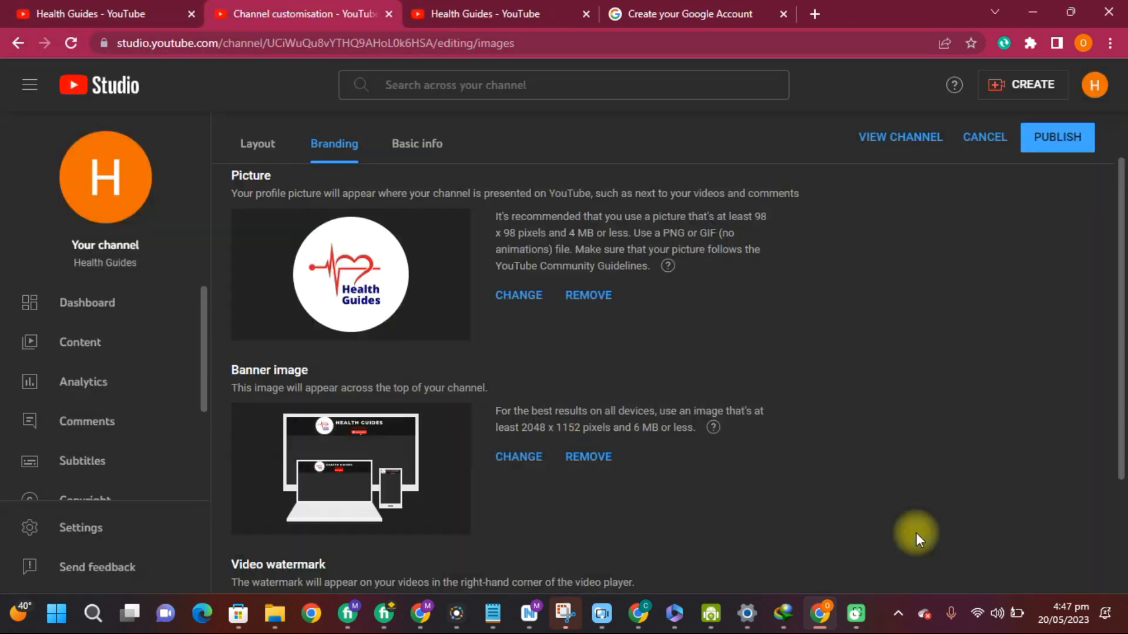
Publish the profile picture change and open the channel page
left_click(1038, 147)
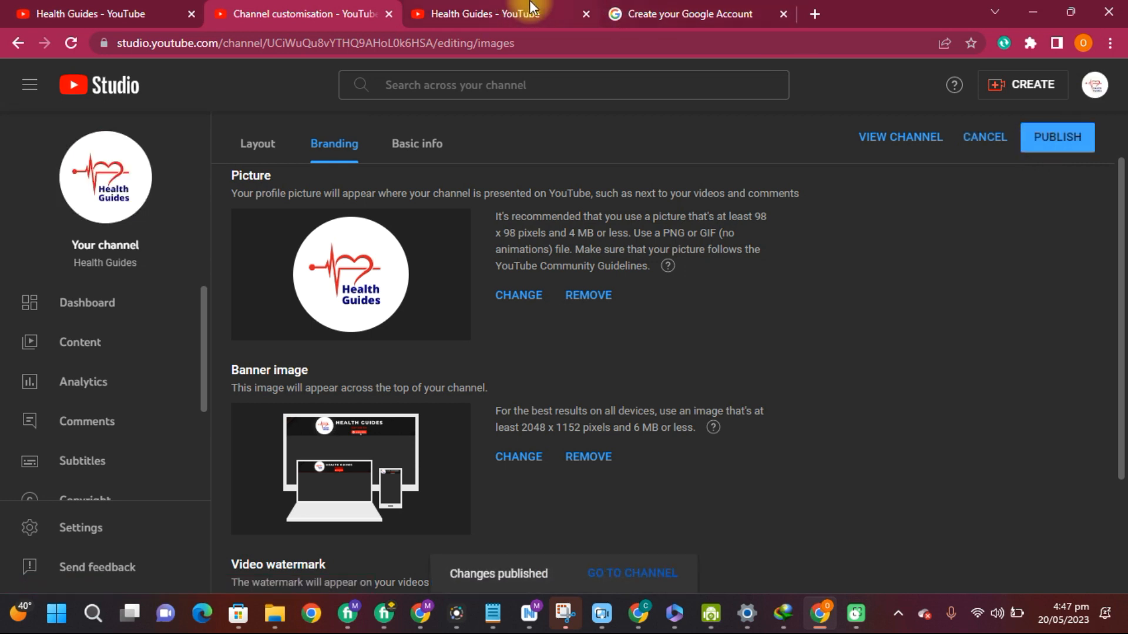
left_click(106, 185)
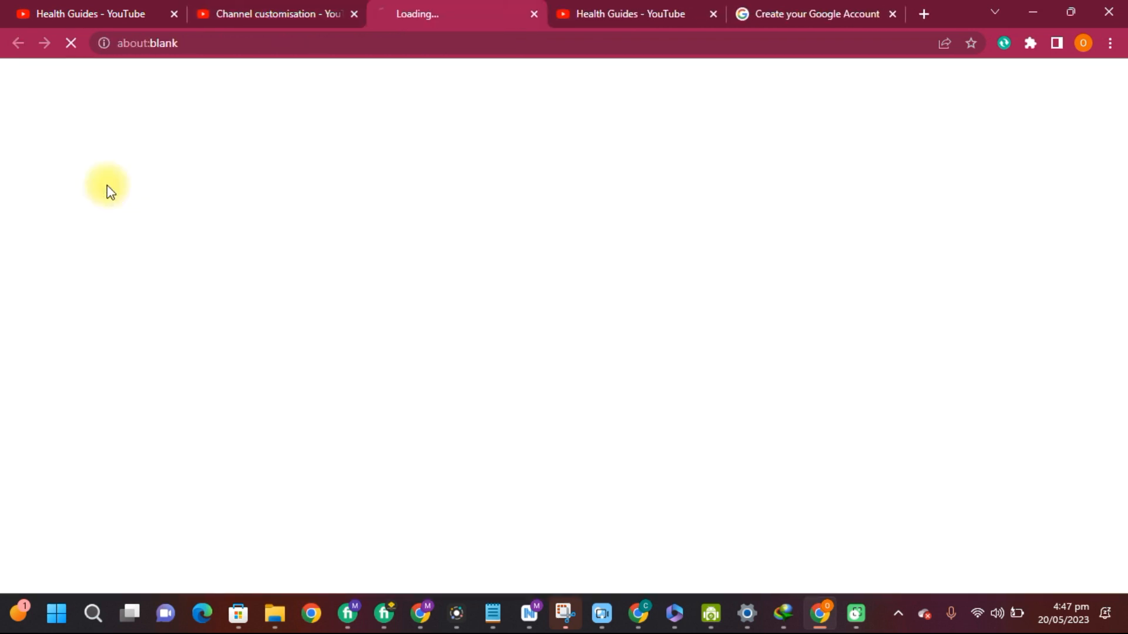